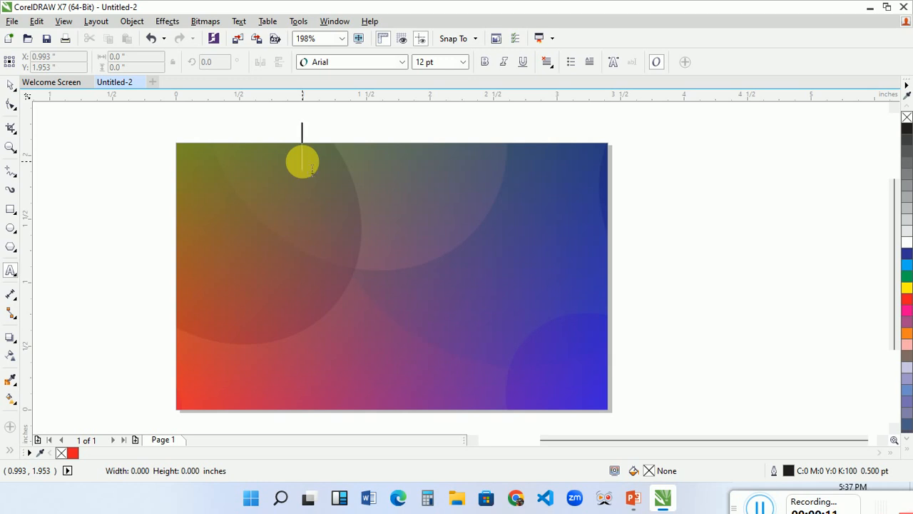
Enter "ZEALTECH" as the first line of artistic text at the top of the card.
{"action": "type", "text": "ZEALT"}
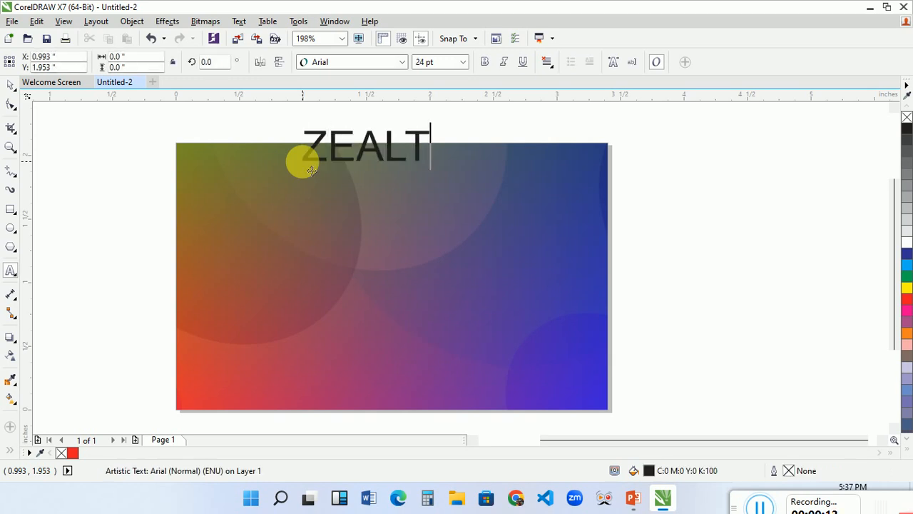
{"action": "type", "text": "ECH"}
{"action": "key", "text": "Return"}
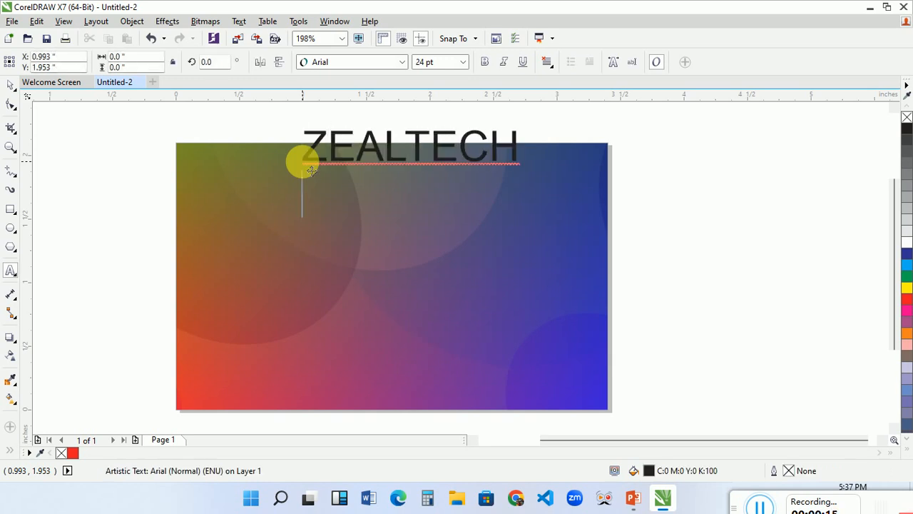
{"action": "type", "text": "PRIV"}
{"action": "key", "text": "BackSpace"}
{"action": "key", "text": "BackSpace"}
{"action": "key", "text": "BackSpace"}
{"action": "key", "text": "BackSpace"}
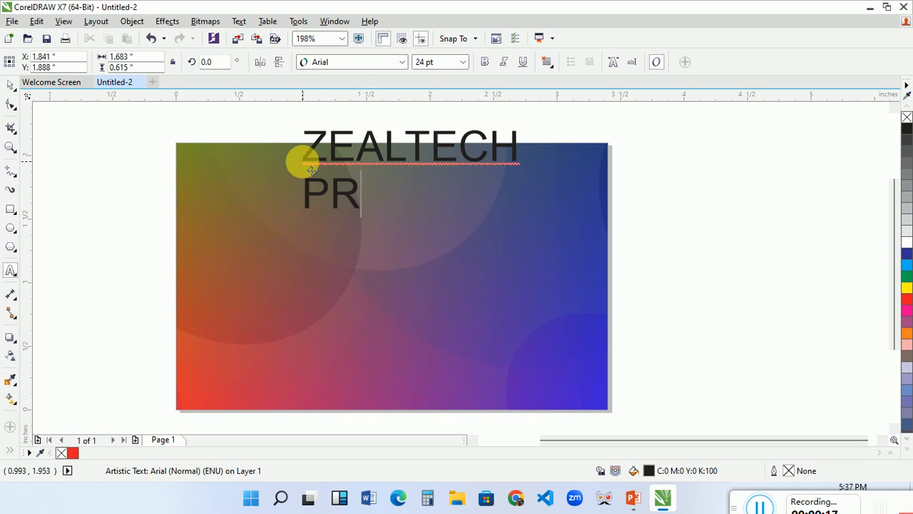
Add "COMPUTER INSTITUTE" as the second line of the heading text.
{"action": "type", "text": "COMPU"}
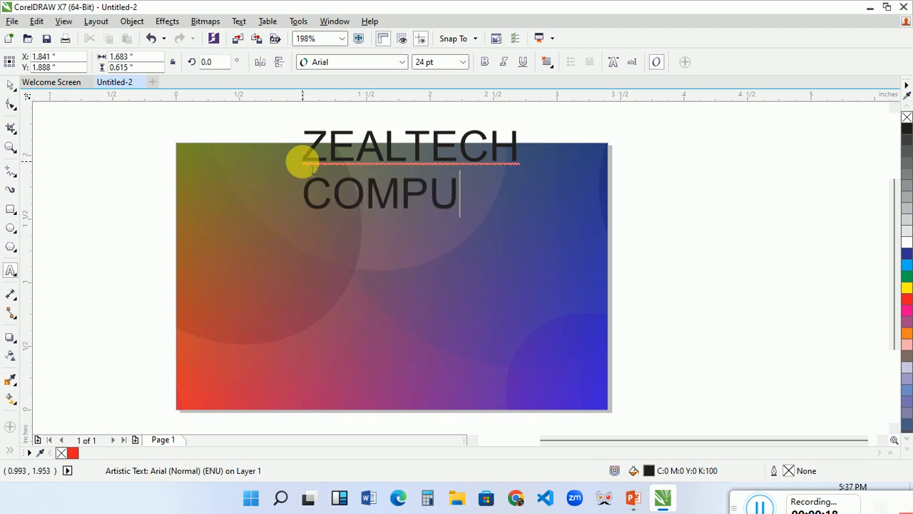
{"action": "type", "text": "TER "}
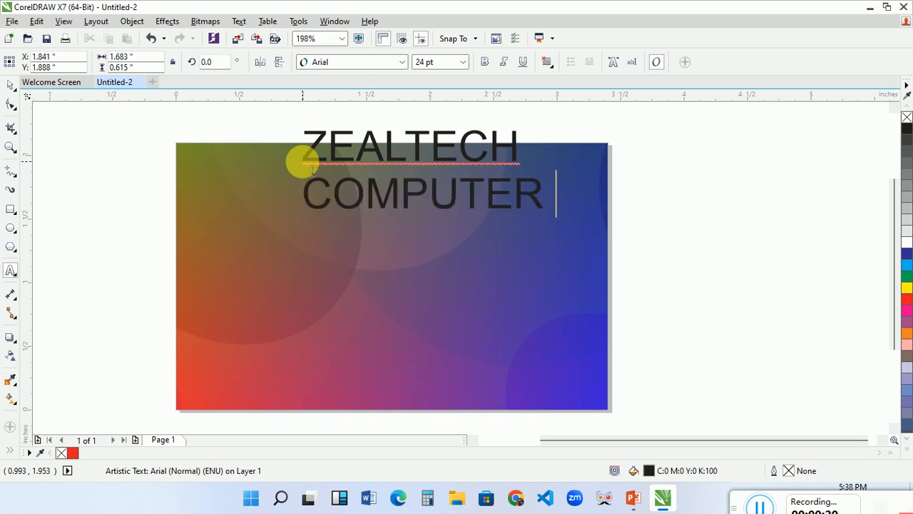
{"action": "type", "text": "INSTITTUE"}
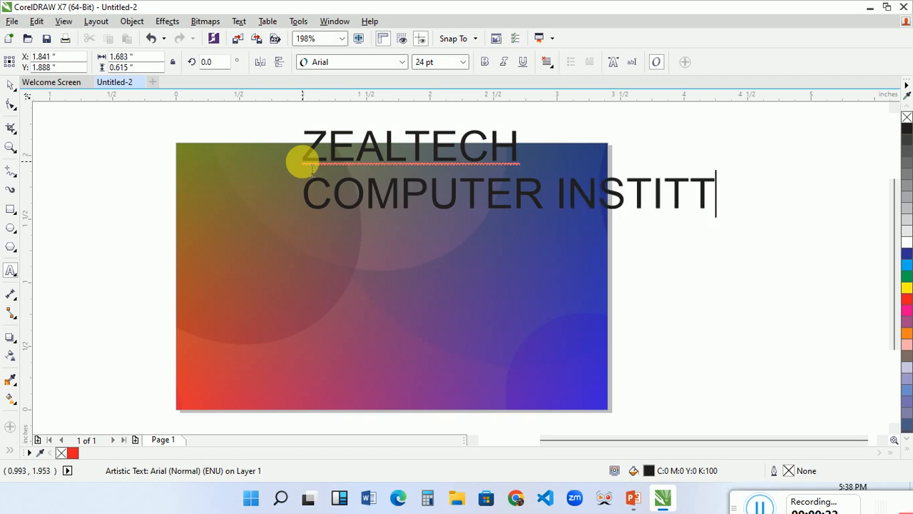
{"action": "key", "text": "BackSpace"}
{"action": "key", "text": "BackSpace"}
{"action": "type", "text": "E"}
{"action": "key", "text": "BackSpace"}
{"action": "key", "text": "BackSpace"}
{"action": "type", "text": "E"}
{"action": "key", "text": "BackSpace"}
{"action": "type", "text": "UTE"}
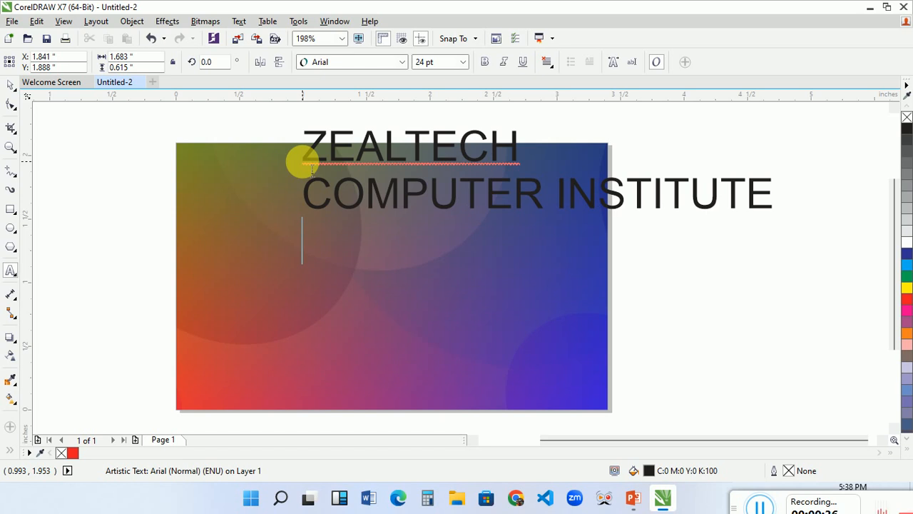
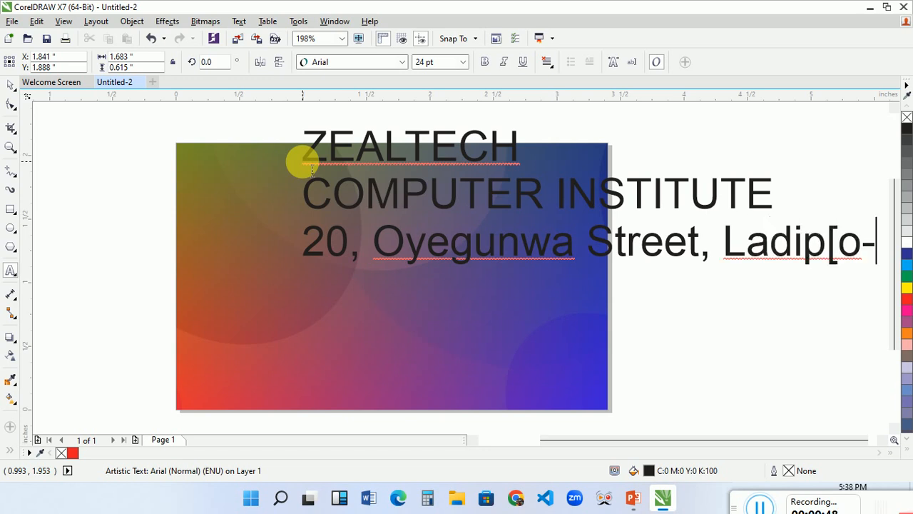
Add the institute's street and estate as the first address line under the heading, ending with a comma.
{"action": "key", "text": "BackSpace"}
{"action": "key", "text": "BackSpace"}
{"action": "key", "text": "BackSpace"}
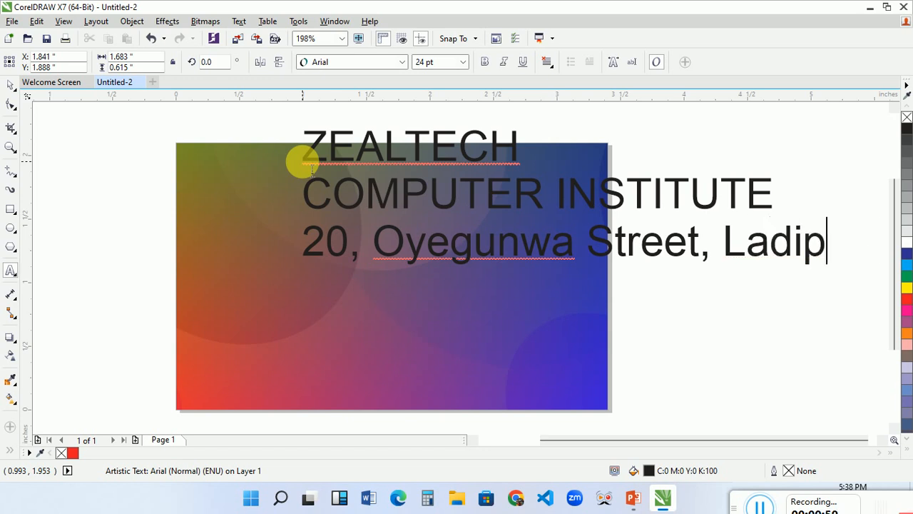
{"action": "key", "text": "BackSpace"}
{"action": "key", "text": "BackSpace"}
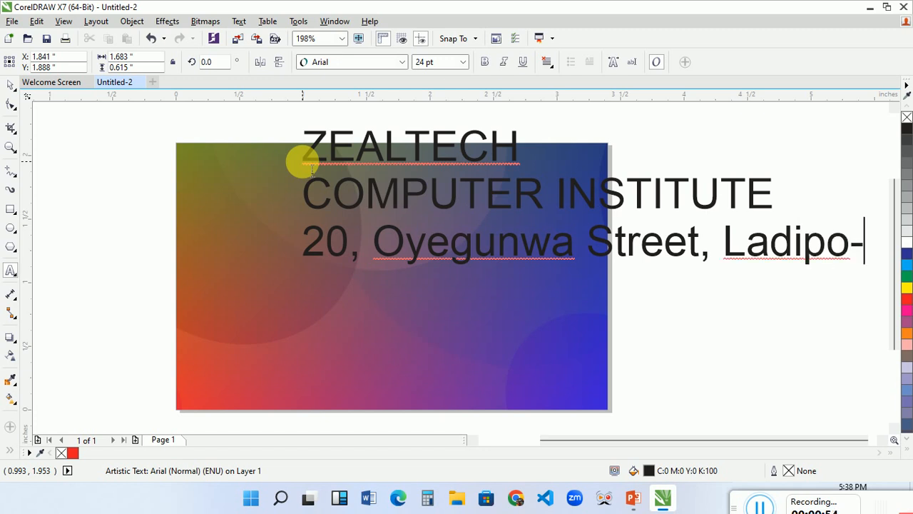
{"action": "key", "text": "BackSpace"}
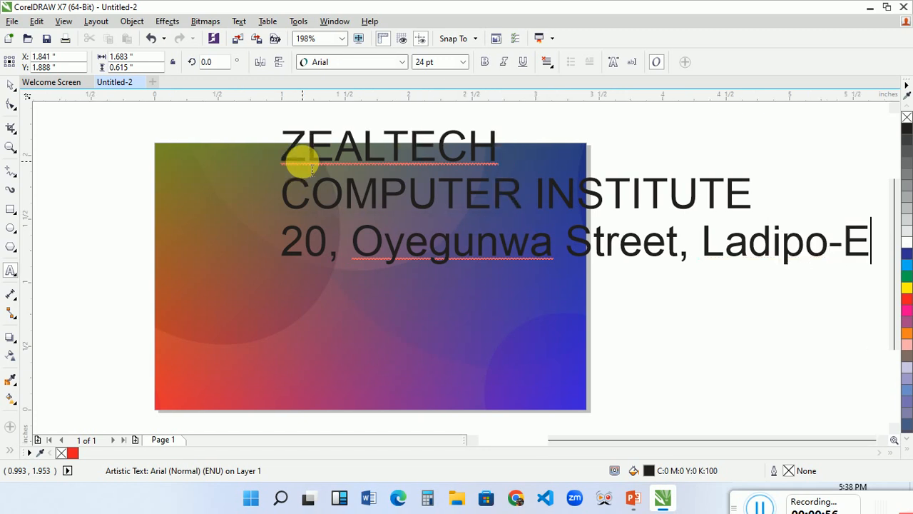
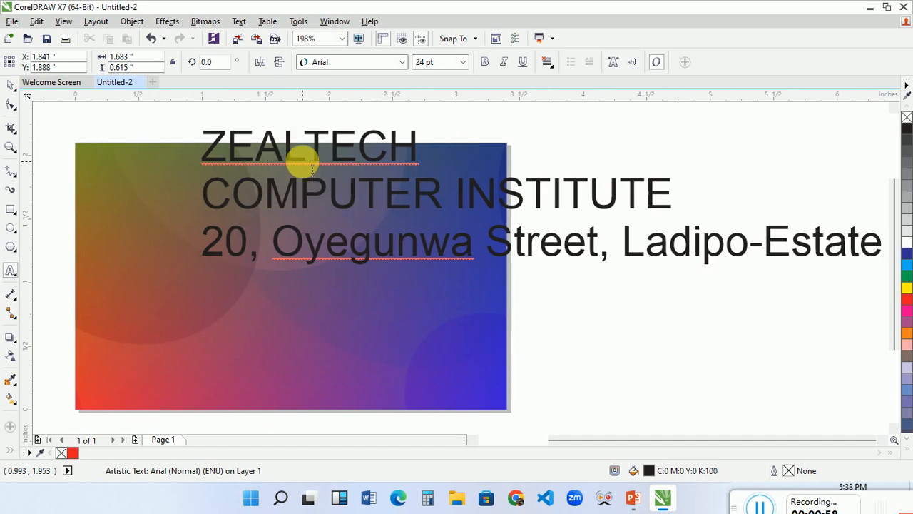
Add a second address line with the institute's area and city, ending with a period.
{"action": "key", "text": "Return"}
{"action": "type", "text": "Sg"}
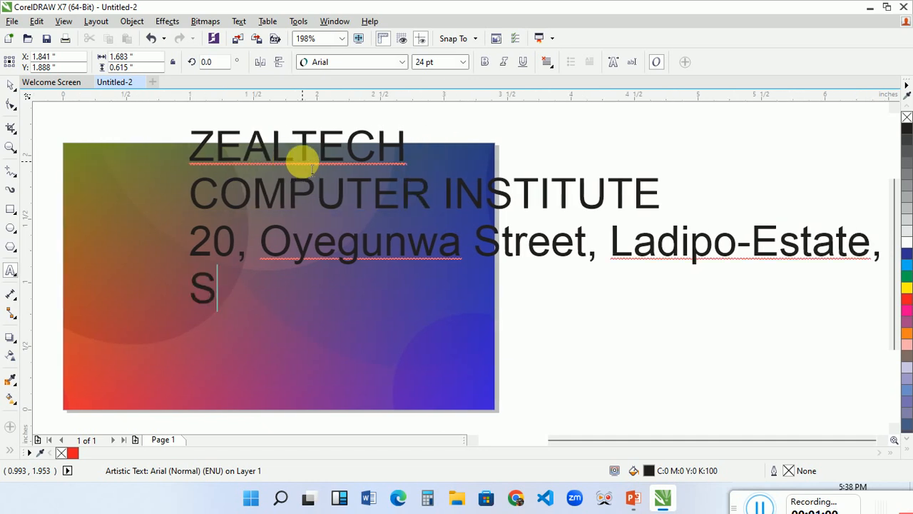
{"action": "key", "text": "BackSpace"}
{"action": "type", "text": "ho"}
{"action": "type", "text": "gunle-"}
{"action": "type", "text": "Ohopsi"}
{"action": "key", "text": "BackSpace"}
{"action": "key", "text": "BackSpace"}
{"action": "key", "text": "BackSpace"}
{"action": "key", "text": "BackSpace"}
{"action": "key", "text": "BackSpace"}
{"action": "type", "text": "sho"}
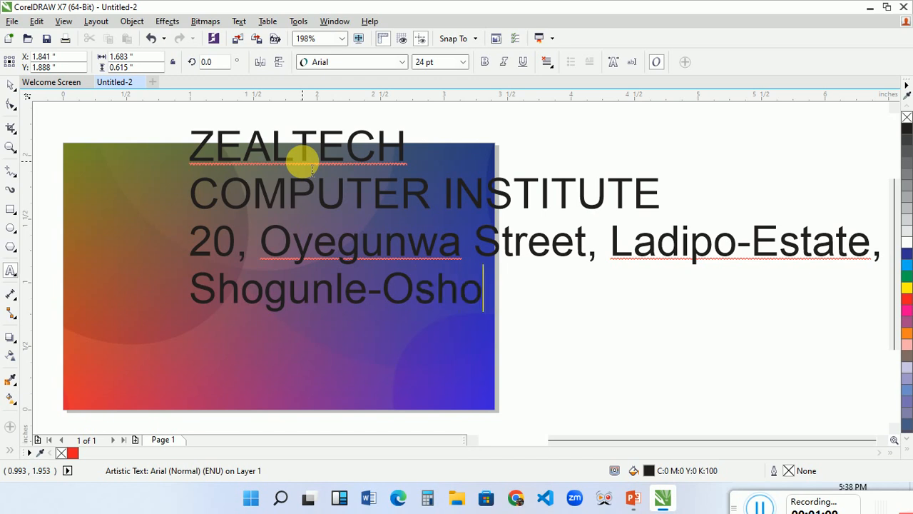
{"action": "type", "text": "di, Lagos"}
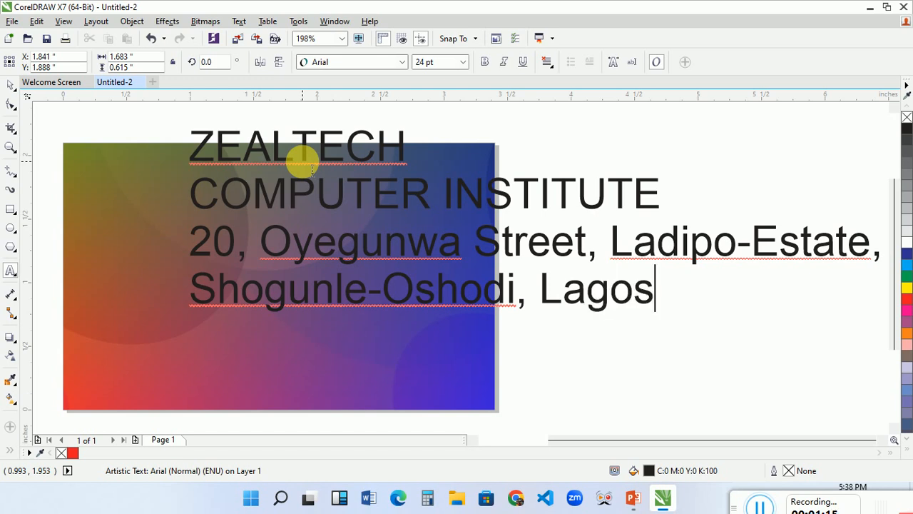
{"action": "type", "text": "."}
Add a "Tel:" line with the institute's two phone numbers, separated by a comma.
{"action": "key", "text": "Return"}
{"action": "type", "text": "Te:"}
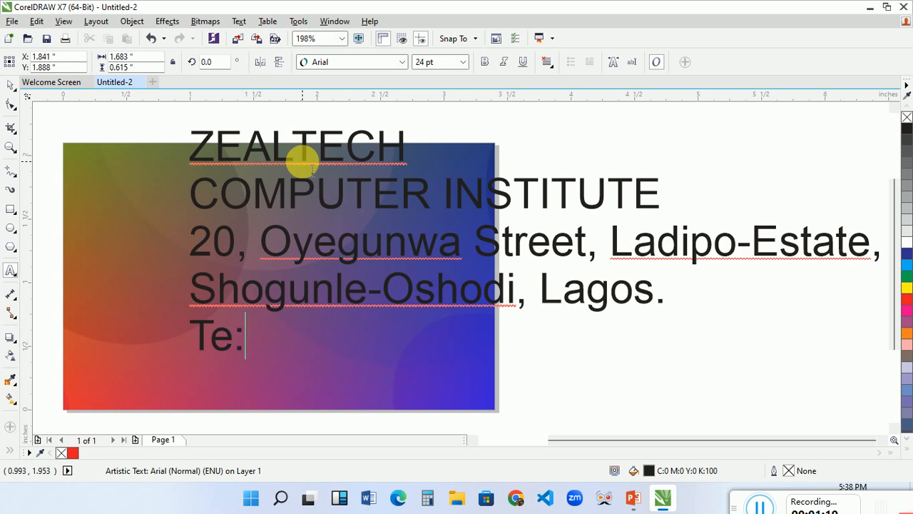
{"action": "key", "text": "BackSpace"}
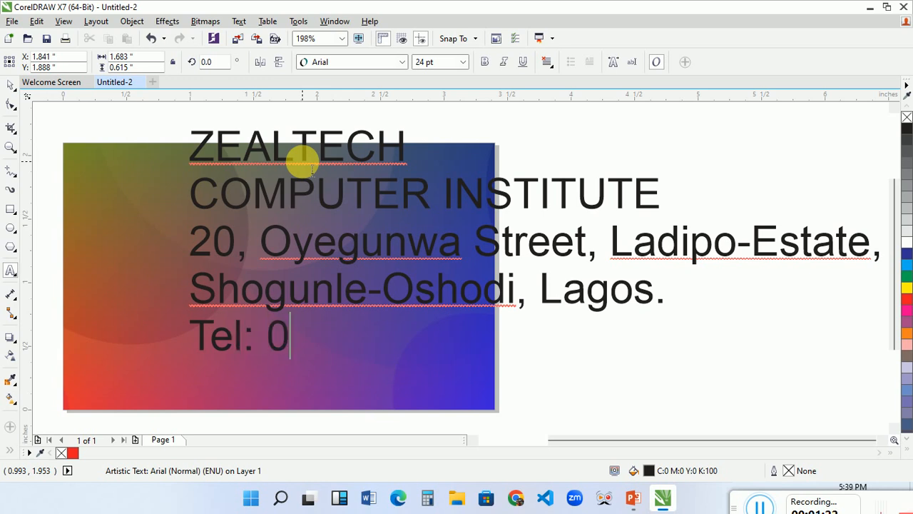
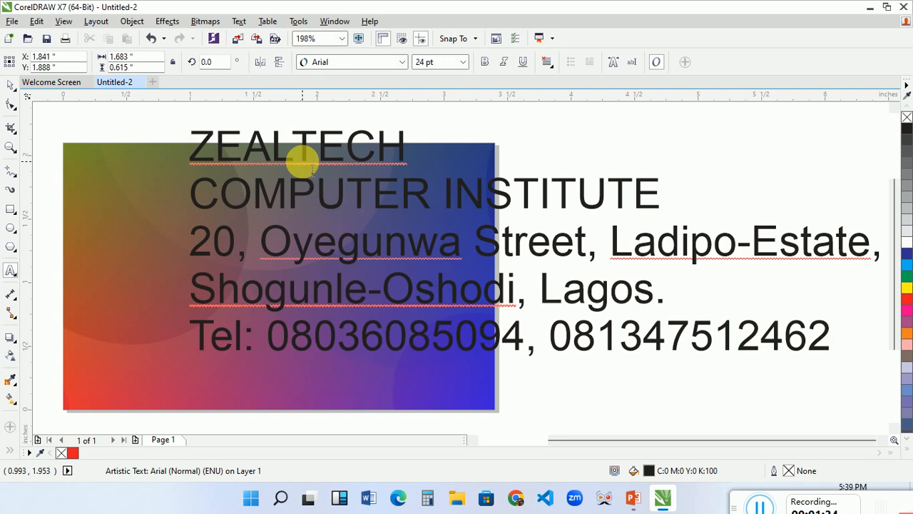
Add the title "PLASTIC ID CARD" below the phone line, leaving one blank line between them.
{"action": "key", "text": "Return"}
{"action": "type", "text": "PLASTIC "}
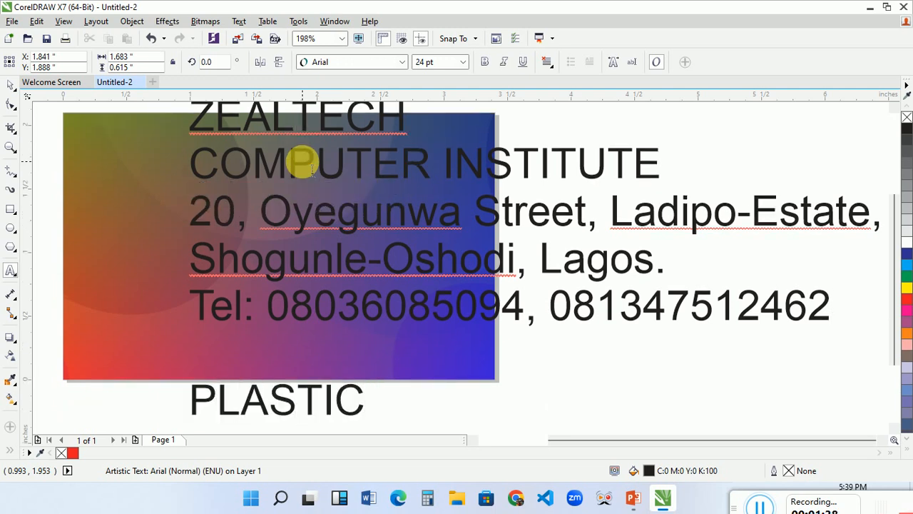
{"action": "type", "text": "ID CARD"}
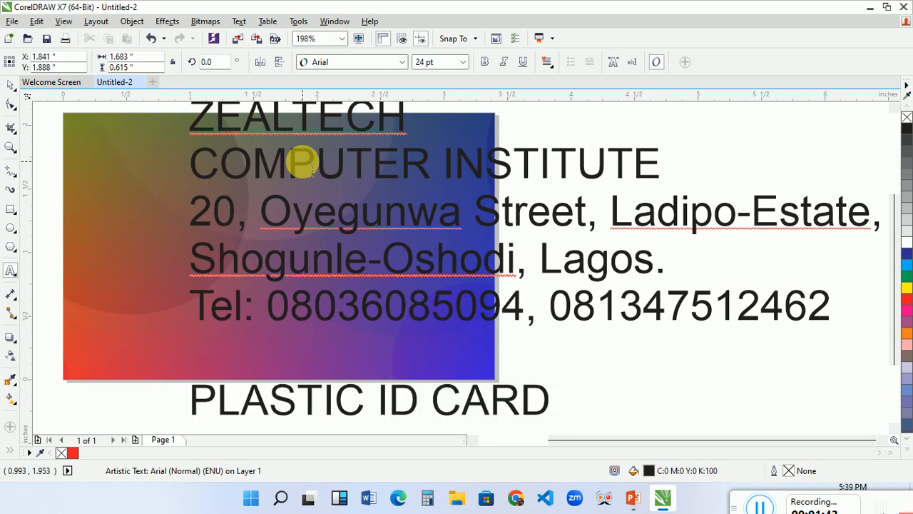
Add the label "Studen's Name" below the card title, leaving one blank line between them.
{"action": "key", "text": "Return"}
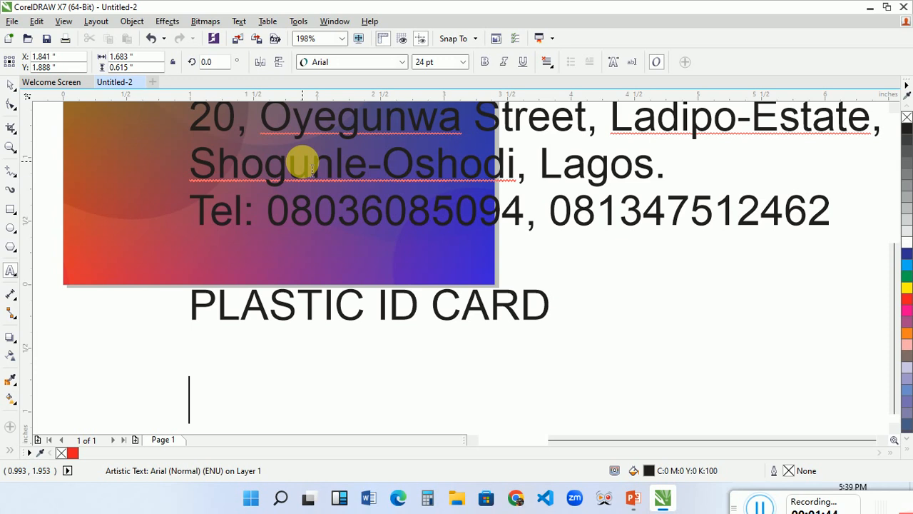
{"action": "type", "text": "Sr"}
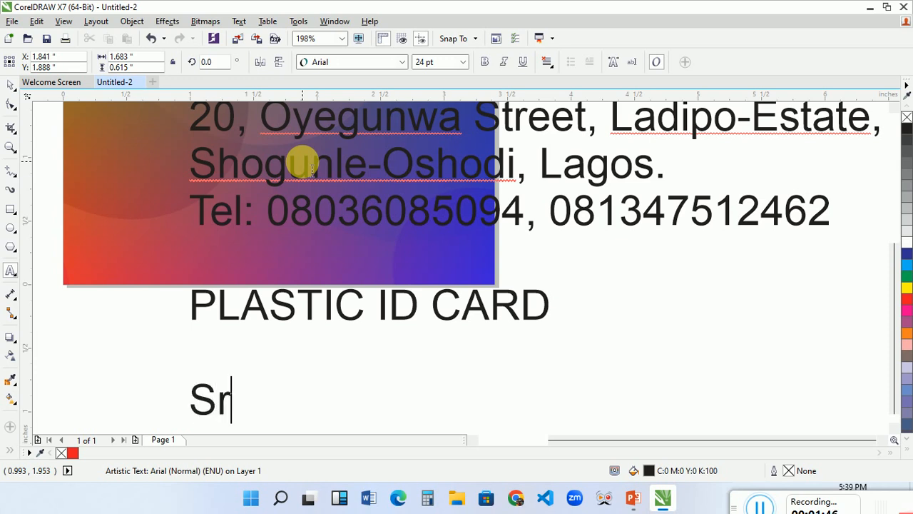
{"action": "key", "text": "BackSpace"}
{"action": "type", "text": "tu"}
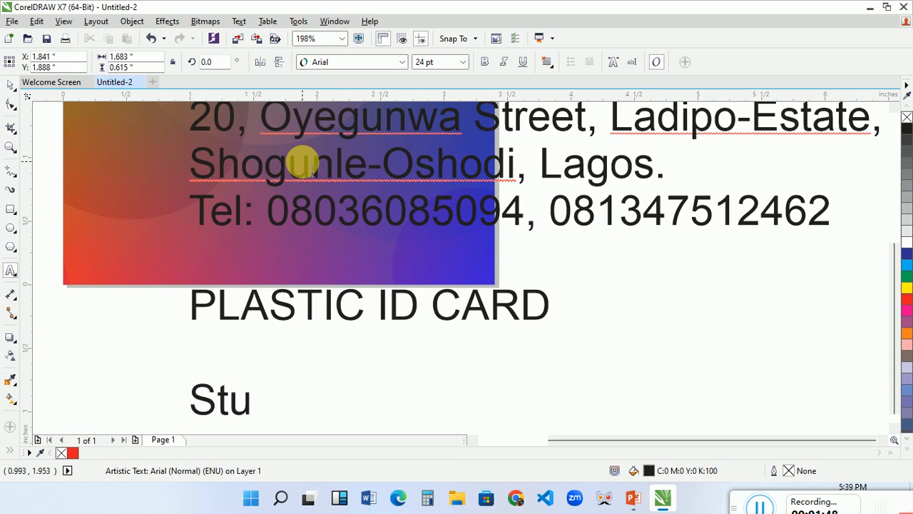
{"action": "type", "text": "dent"}
{"action": "key", "text": "BackSpace"}
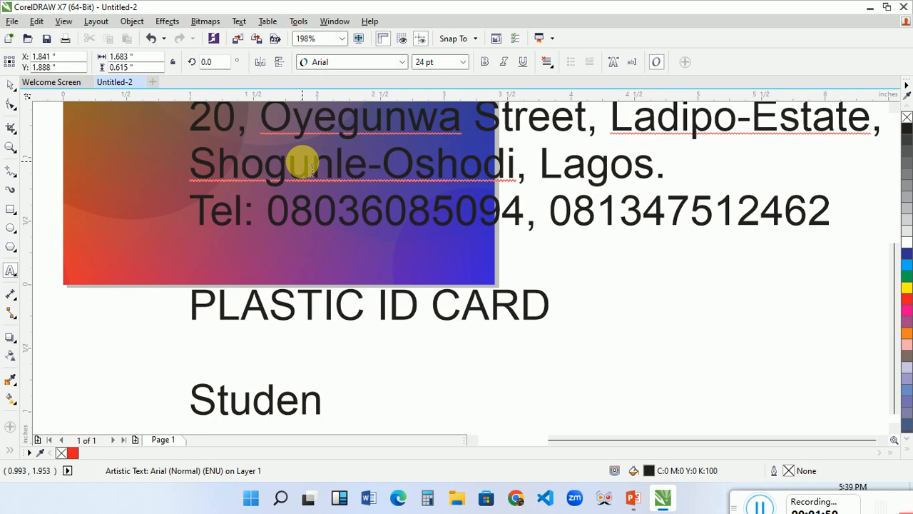
{"action": "type", "text": ";"}
{"action": "key", "text": "BackSpace"}
{"action": "type", "text": "'"}
{"action": "key", "text": "Return"}
{"action": "type", "text": "s"}
{"action": "key", "text": "BackSpace"}
{"action": "key", "text": "BackSpace"}
{"action": "key", "text": "BackSpace"}
{"action": "type", "text": "s Nmae"}
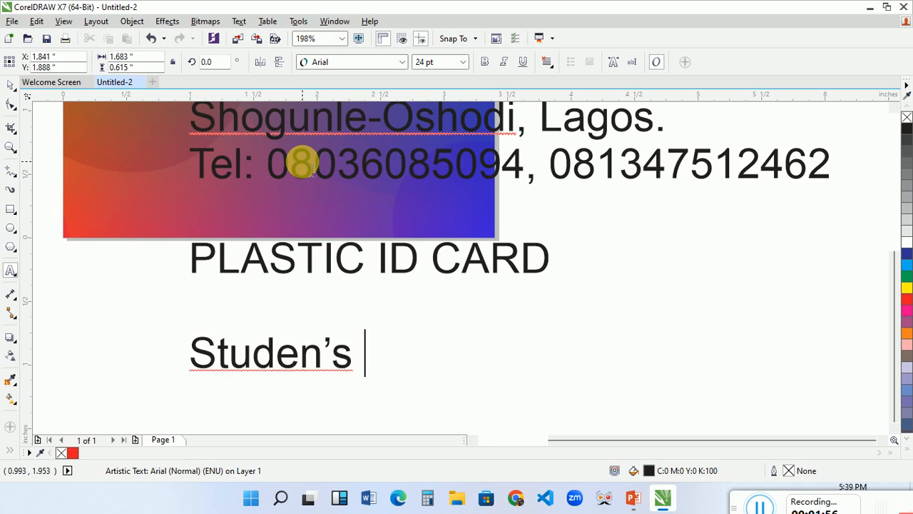
{"action": "key", "text": "BackSpace"}
{"action": "key", "text": "BackSpace"}
{"action": "key", "text": "BackSpace"}
{"action": "type", "text": "a"}
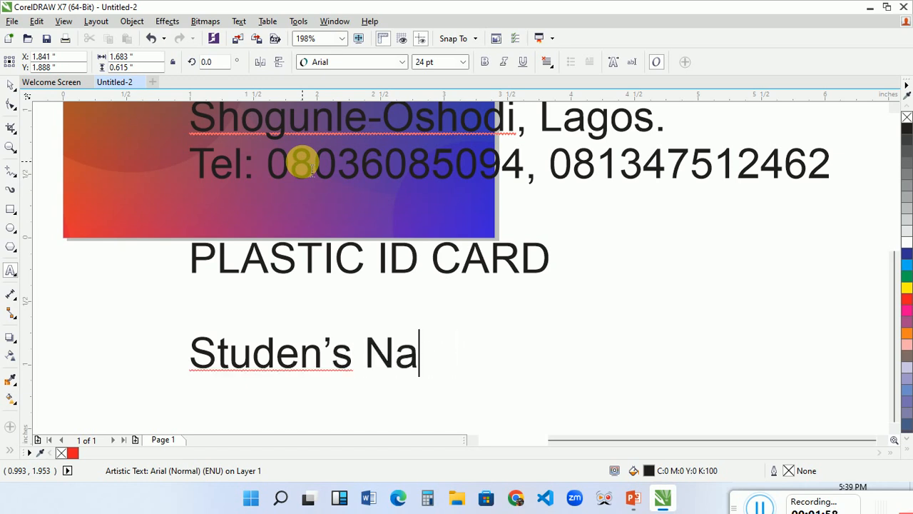
{"action": "type", "text": "me11111"}
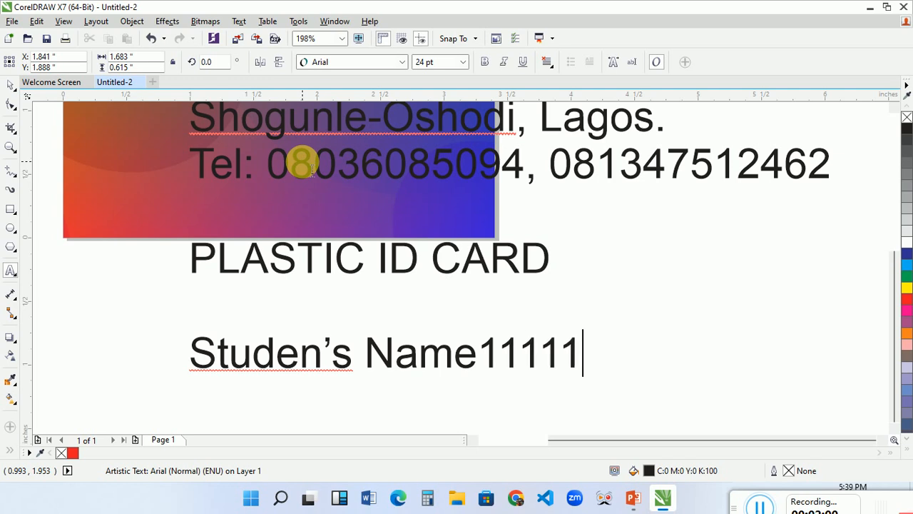
Complete the name label with a colon and a long row of underscores as a fill-in blank.
{"action": "key", "text": "BackSpace"}
{"action": "key", "text": "BackSpace"}
{"action": "key", "text": "BackSpace"}
{"action": "key", "text": "BackSpace"}
{"action": "key", "text": "BackSpace"}
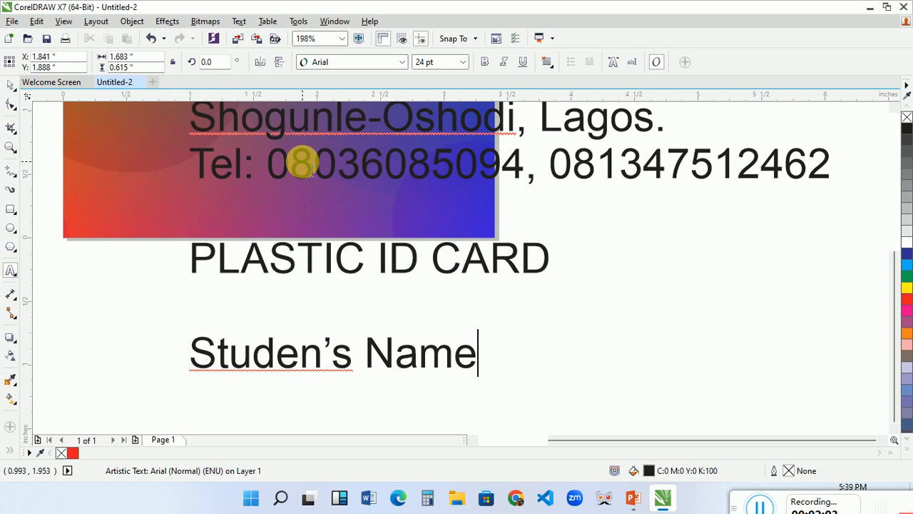
{"action": "type", "text": ":________________"}
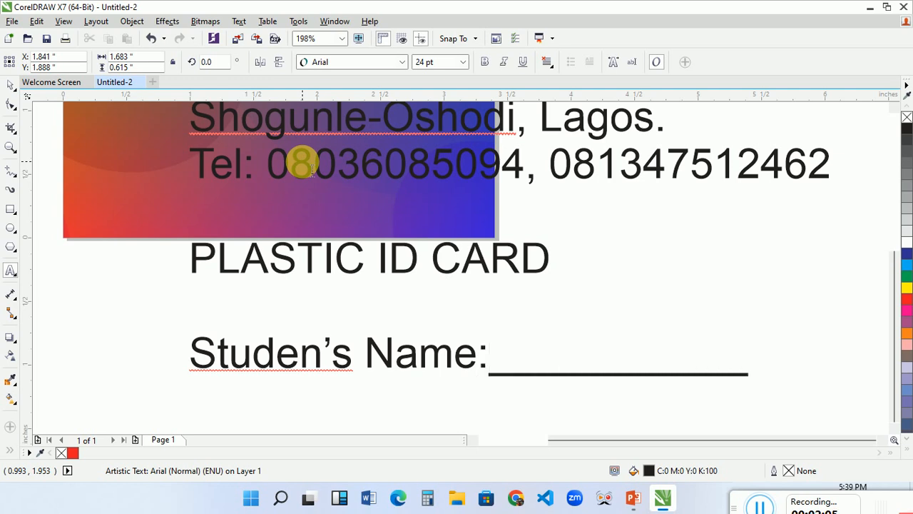
{"action": "type", "text": "______"}
Add a "Dept:" line with a long row of underscores as a fill-in blank below the name line.
{"action": "key", "text": "Return"}
{"action": "type", "text": "D"}
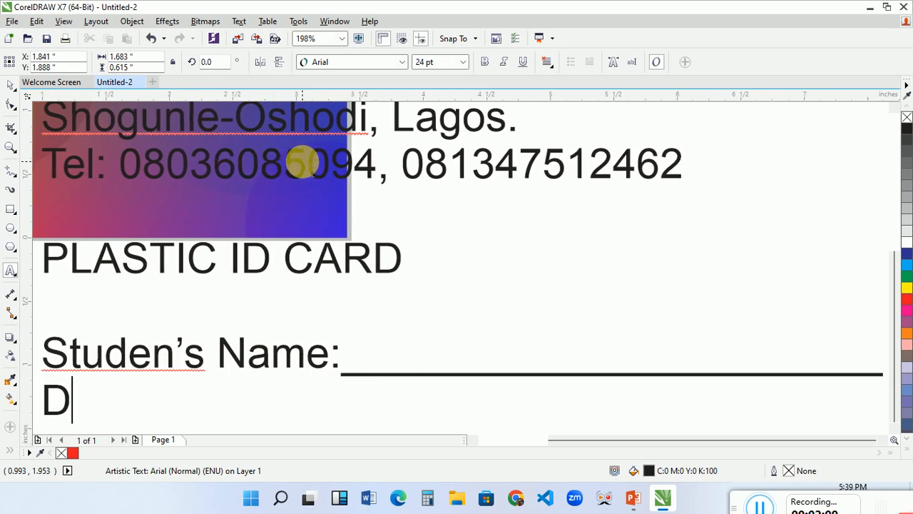
{"action": "type", "text": "ept:________________________________"}
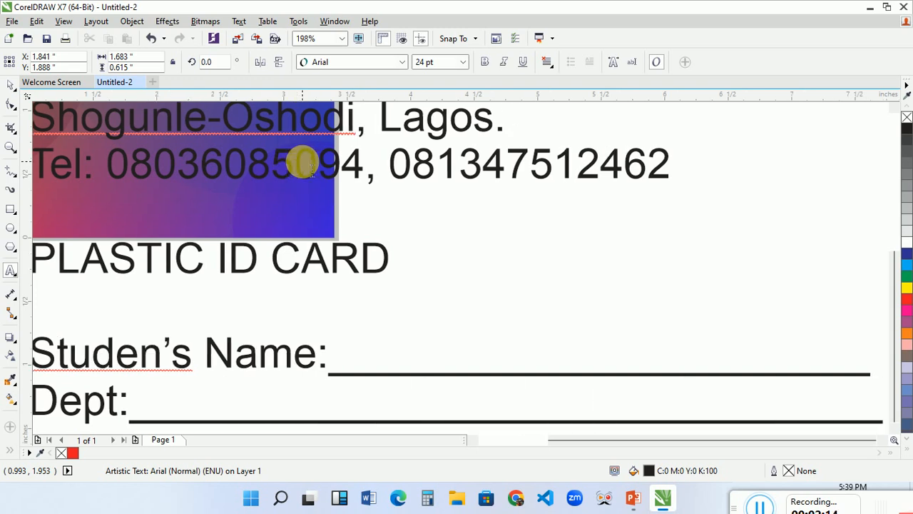
Add a "Course:" line below the department line, with a row of underscores about as long as the one above.
{"action": "key", "text": "Return"}
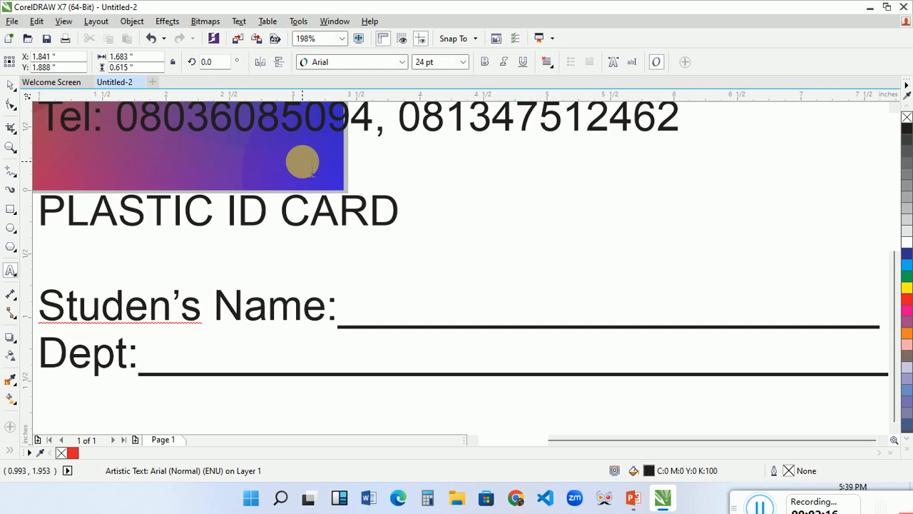
{"action": "type", "text": "Course1"}
{"action": "key", "text": "BackSpace"}
{"action": "type", "text": ":_______________________________"}
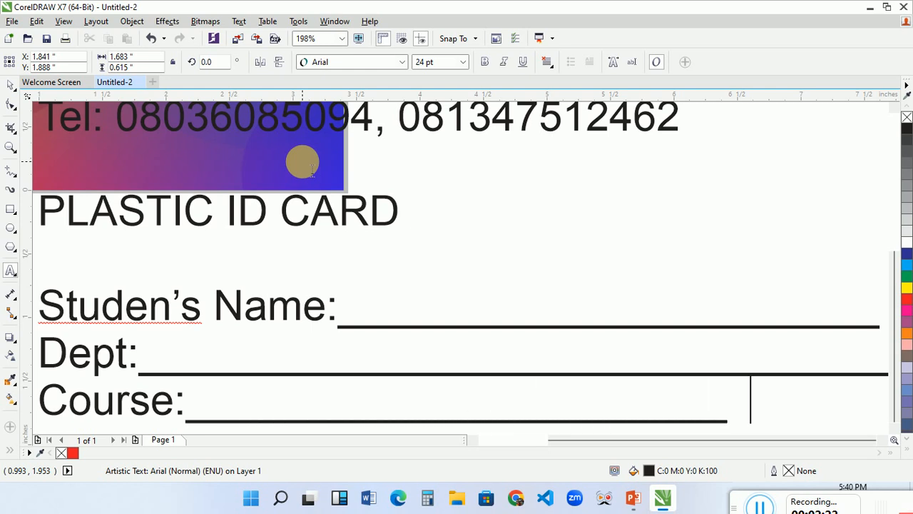
{"action": "key", "text": "BackSpace"}
{"action": "key", "text": "BackSpace"}
{"action": "key", "text": "BackSpace"}
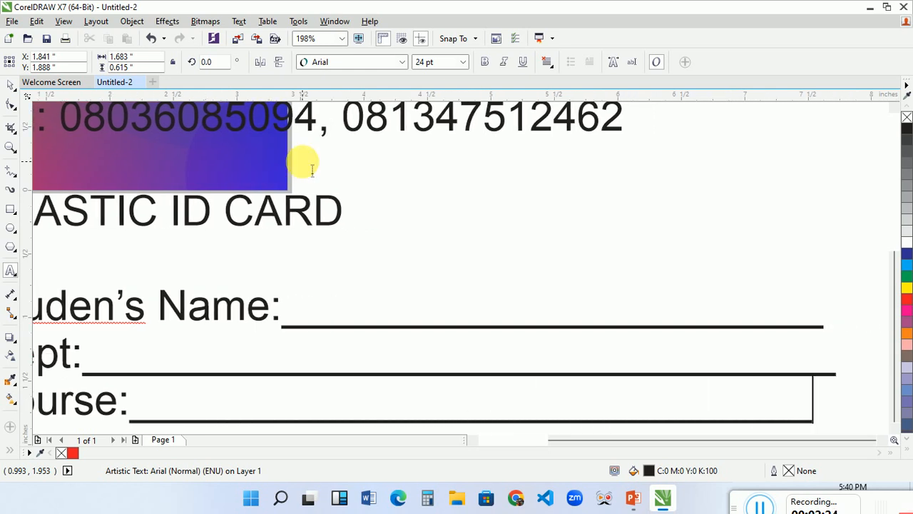
{"action": "type", "text": "_"}
Add a "Date Issued:" line with a long underscore blank below the course line.
{"action": "key", "text": "Return"}
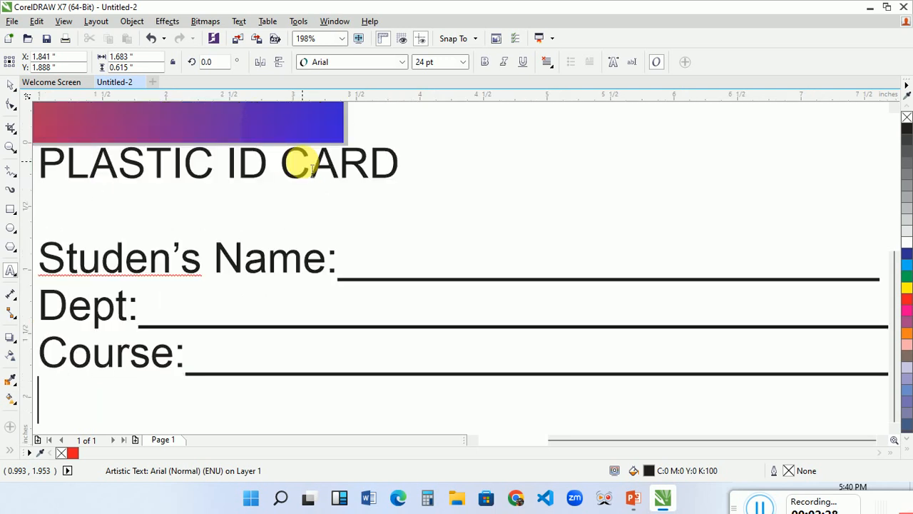
{"action": "type", "text": "Date"}
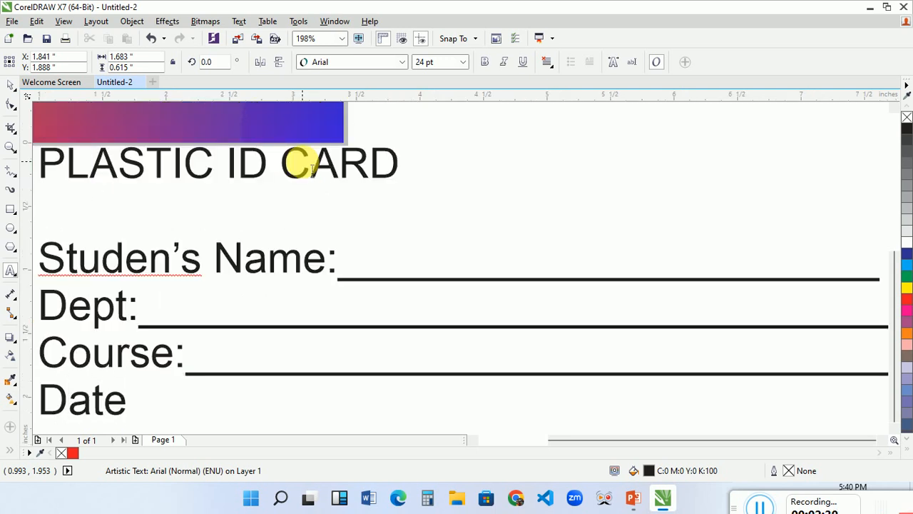
{"action": "type", "text": " i"}
{"action": "key", "text": "BackSpace"}
{"action": "type", "text": "Issues"}
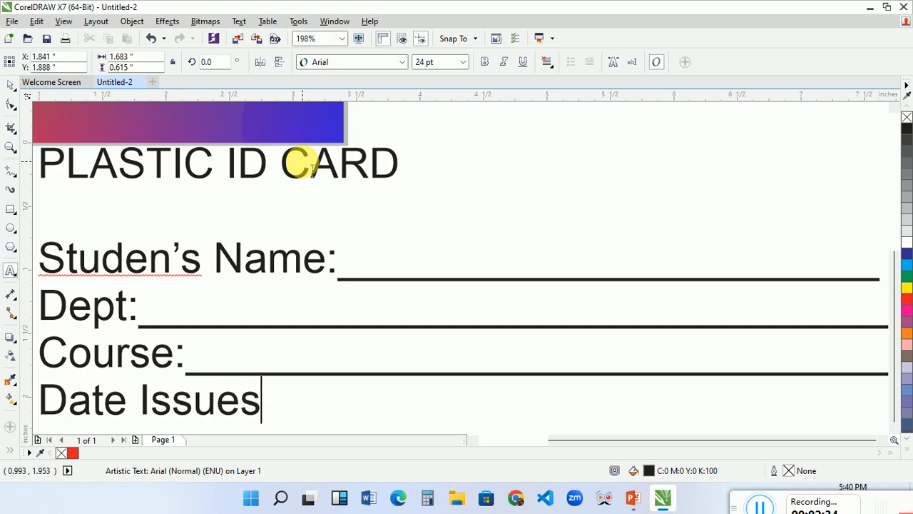
{"action": "key", "text": "BackSpace"}
{"action": "type", "text": "d:_"}
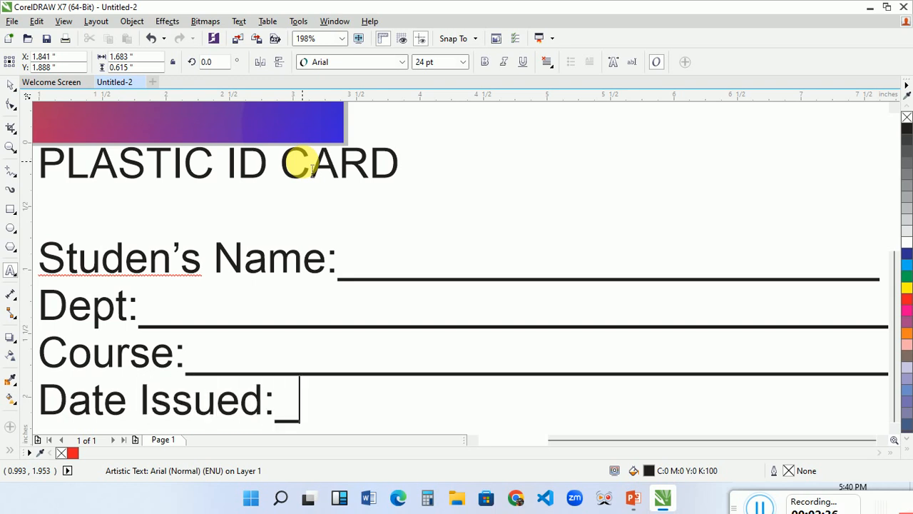
{"action": "type", "text": "______________________________________________"}
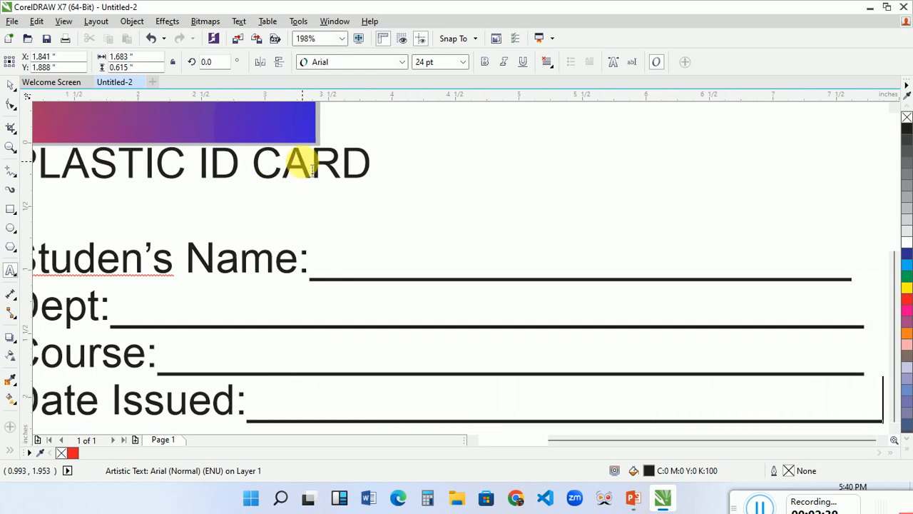
Add an "Expiry Date:" line below the issue date, with underscores about as long as the blank above.
{"action": "key", "text": "Return"}
{"action": "type", "text": "E"}
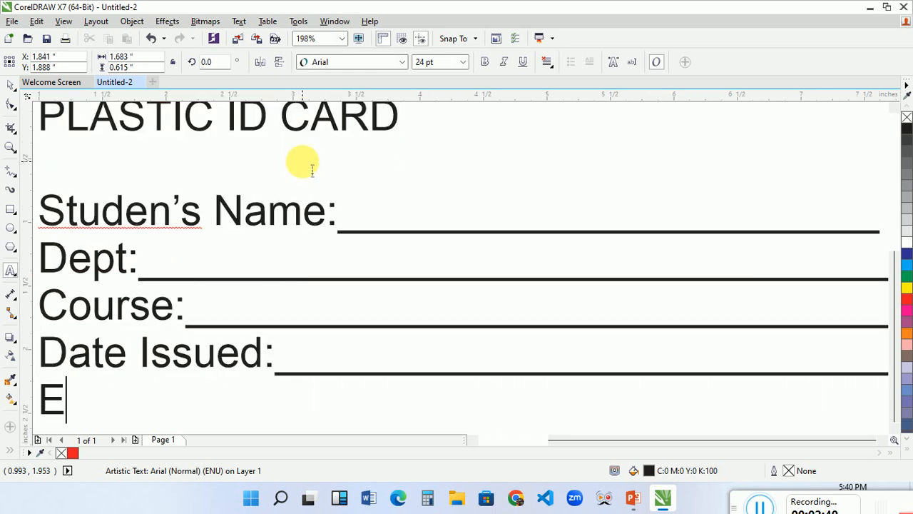
{"action": "type", "text": "xpir"}
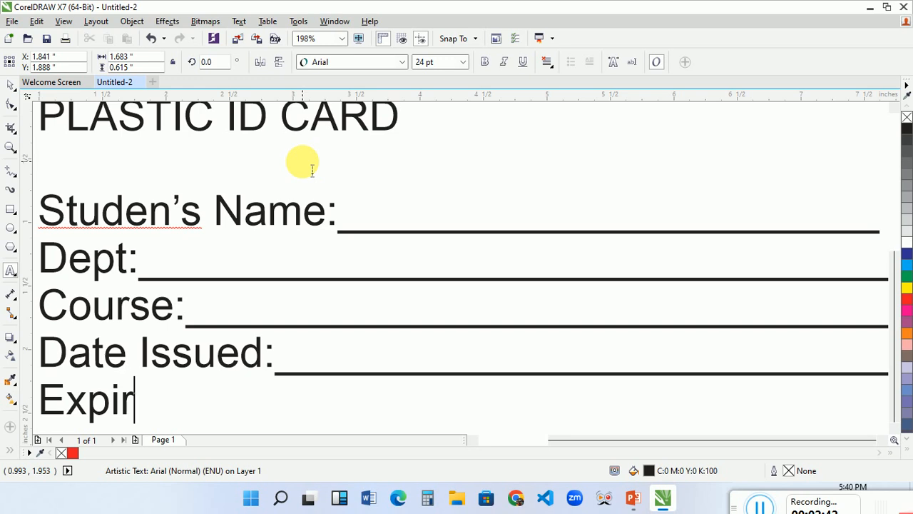
{"action": "type", "text": "y Date1"}
{"action": "key", "text": "BackSpace"}
{"action": "type", "text": "\"___"}
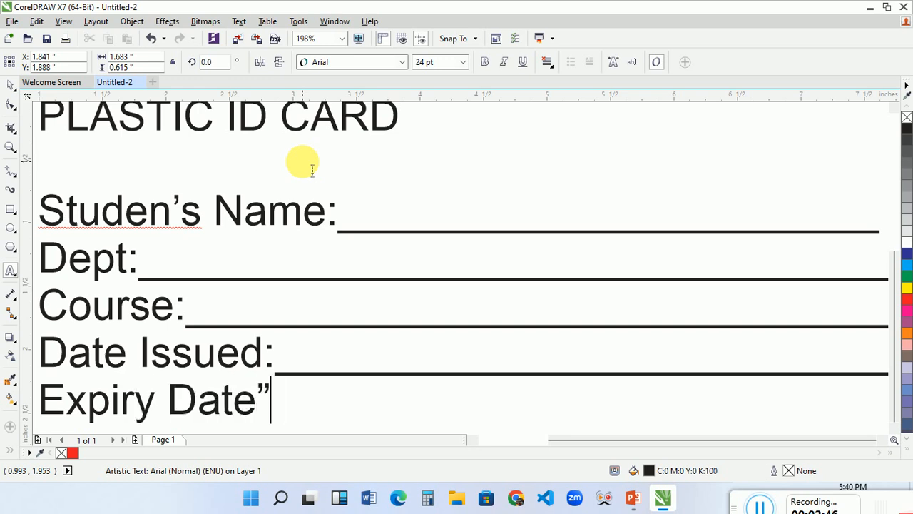
{"action": "key", "text": "BackSpace"}
{"action": "key", "text": "BackSpace"}
{"action": "key", "text": "BackSpace"}
{"action": "key", "text": "BackSpace"}
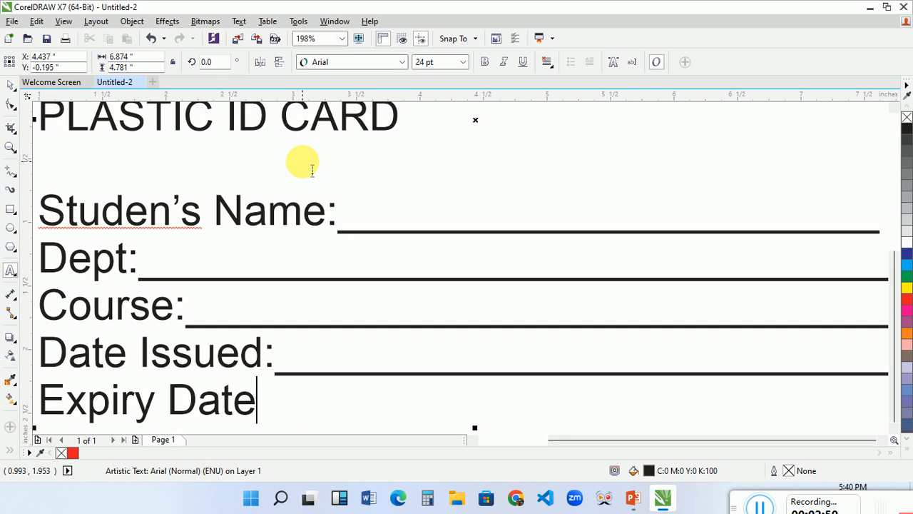
{"action": "type", "text": ":_____________________________"}
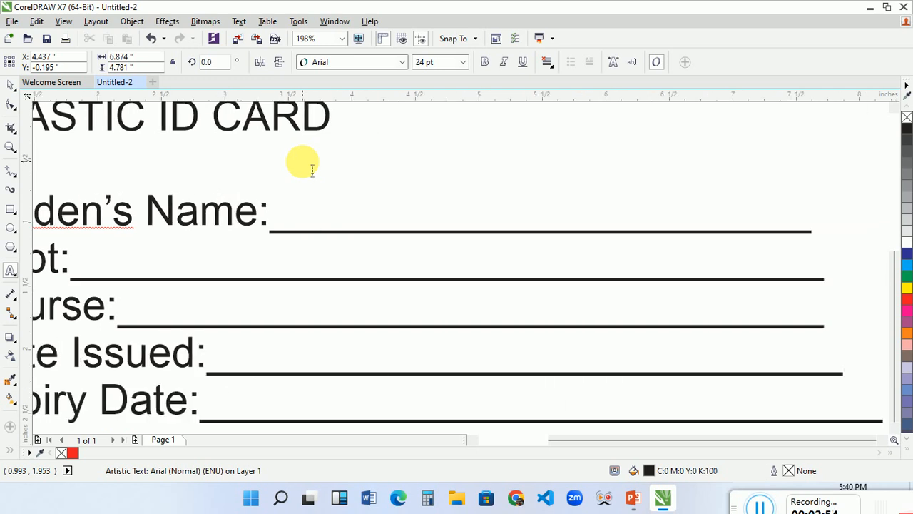
{"action": "key", "text": "BackSpace"}
{"action": "key", "text": "BackSpace"}
Add a "Signature:" line with a shorter underscore blank as the last line of the text.
{"action": "key", "text": "ctrl+space"}
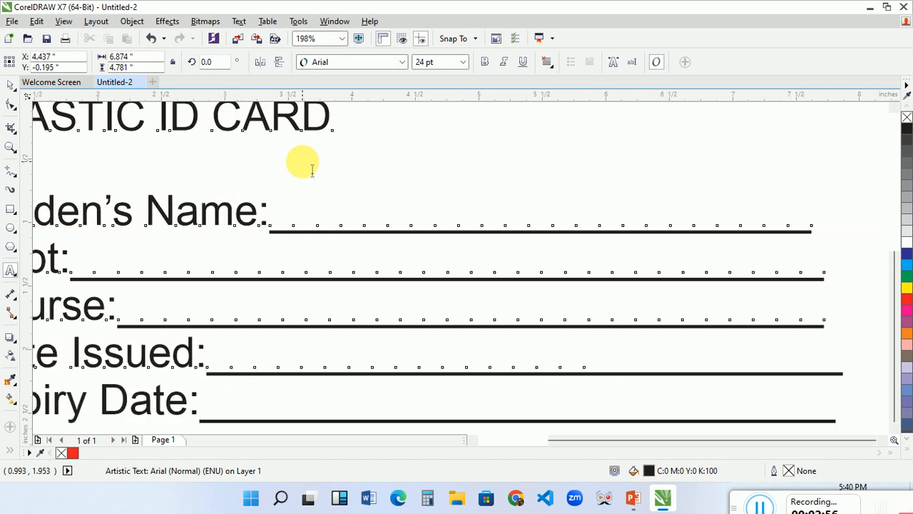
{"action": "key", "text": "ctrl+space"}
{"action": "key", "text": "Return"}
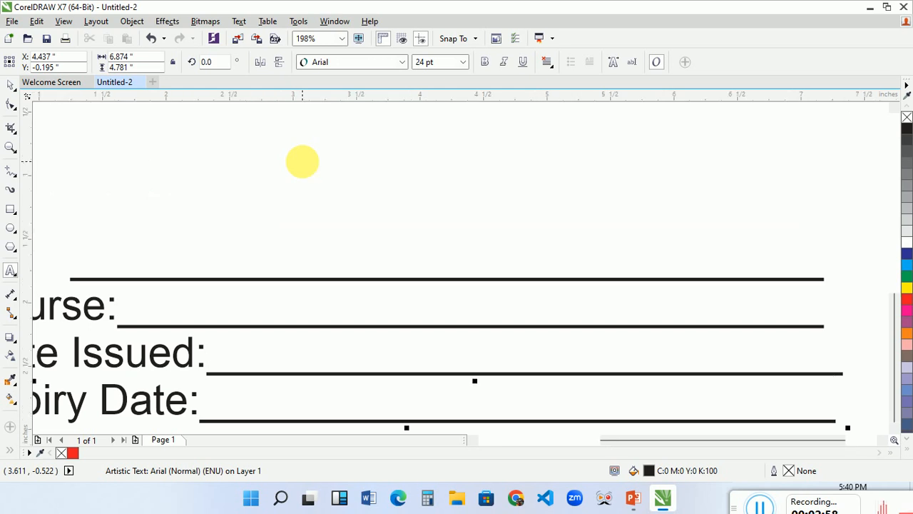
{"action": "type", "text": "Signa"}
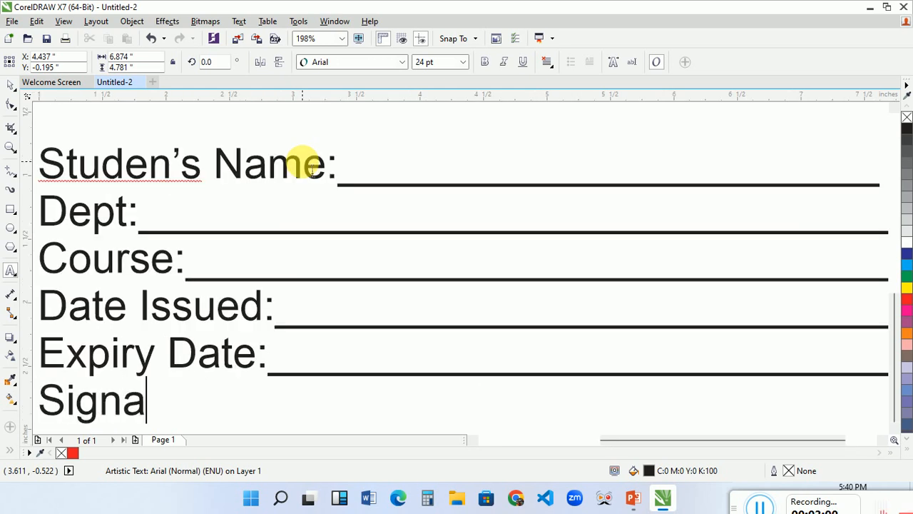
{"action": "type", "text": "ture:"}
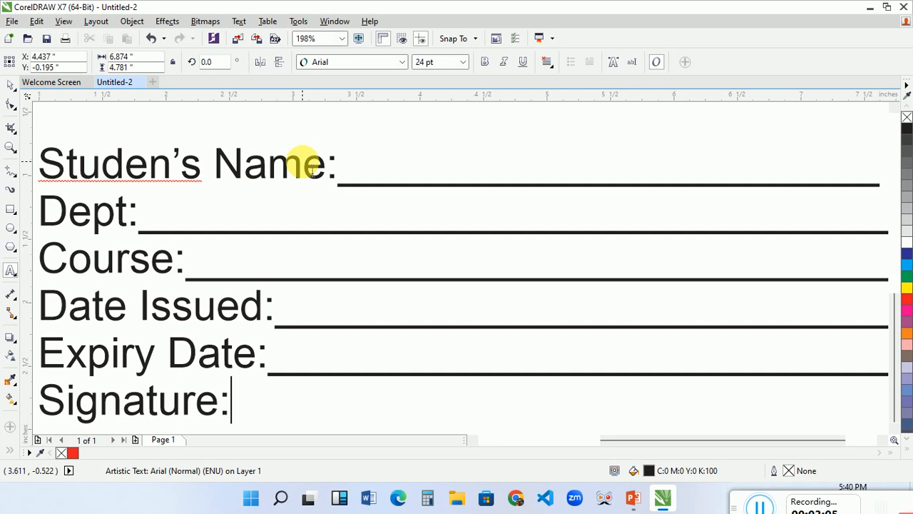
{"action": "type", "text": "________________"}
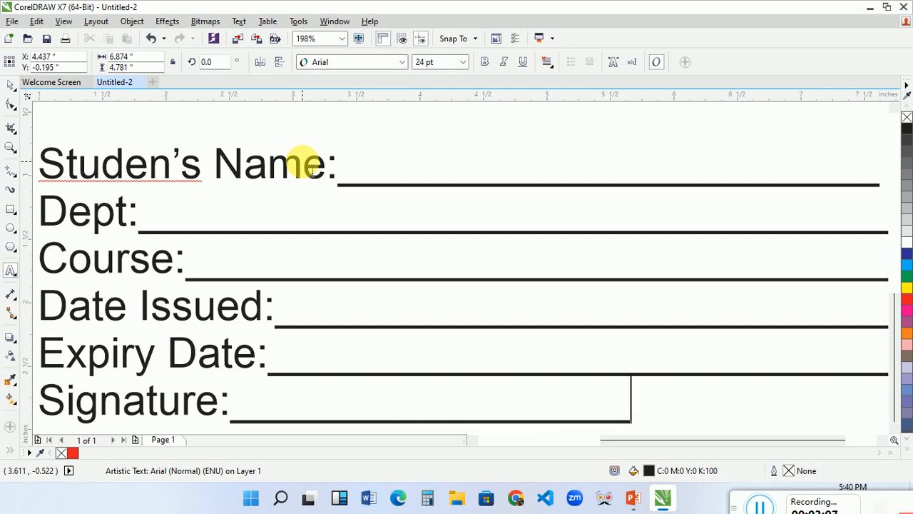
Finish the text entry and reduce the whole text block's font size to 5.999 pt.
{"action": "key", "text": "ctrl+space"}
{"action": "key", "text": "ctrl+KP_2"}
{"action": "left_click", "coordinate": [313, 169]}
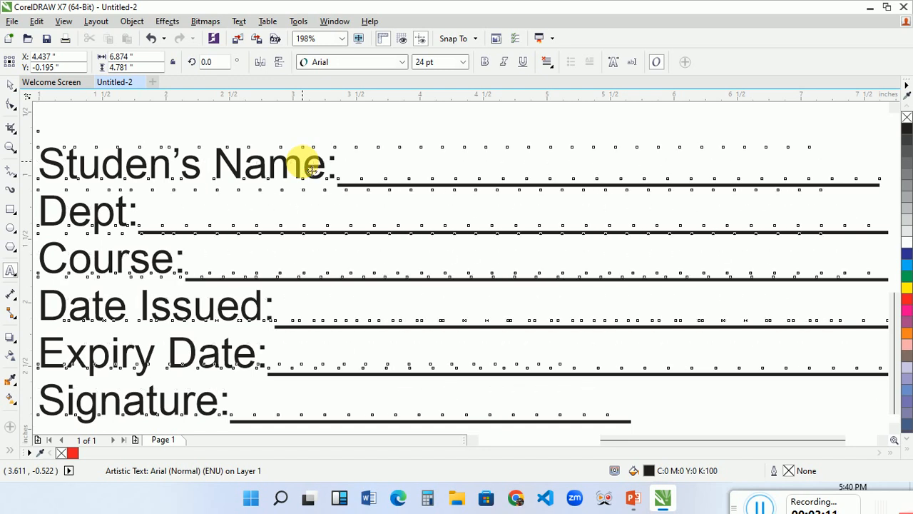
{"action": "left_click", "coordinate": [312, 169]}
{"action": "left_click", "coordinate": [313, 169]}
{"action": "left_click", "coordinate": [313, 169]}
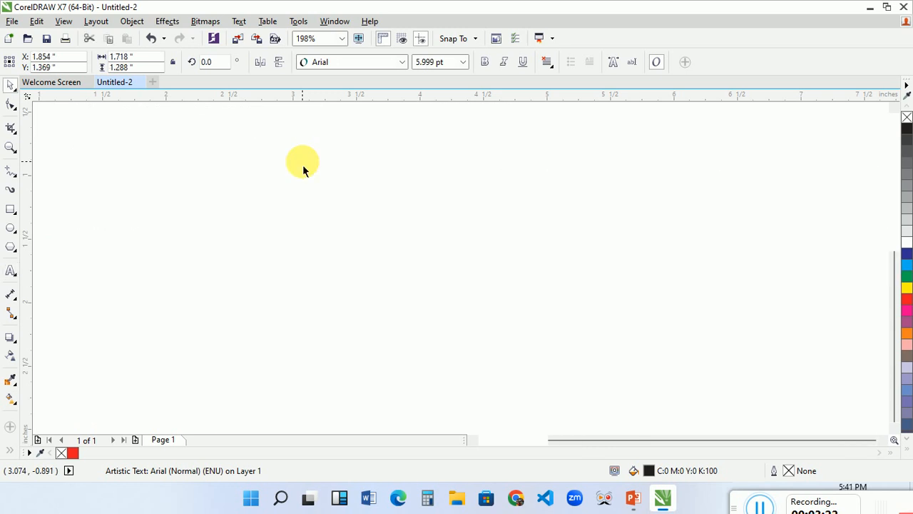
Increase the whole text block's font size to 13.999 pt.
{"action": "key", "text": "ctrl+KP_8"}
{"action": "key", "text": "ctrl+KP_8"}
{"action": "key", "text": "ctrl+KP_8"}
{"action": "key", "text": "ctrl+KP_8"}
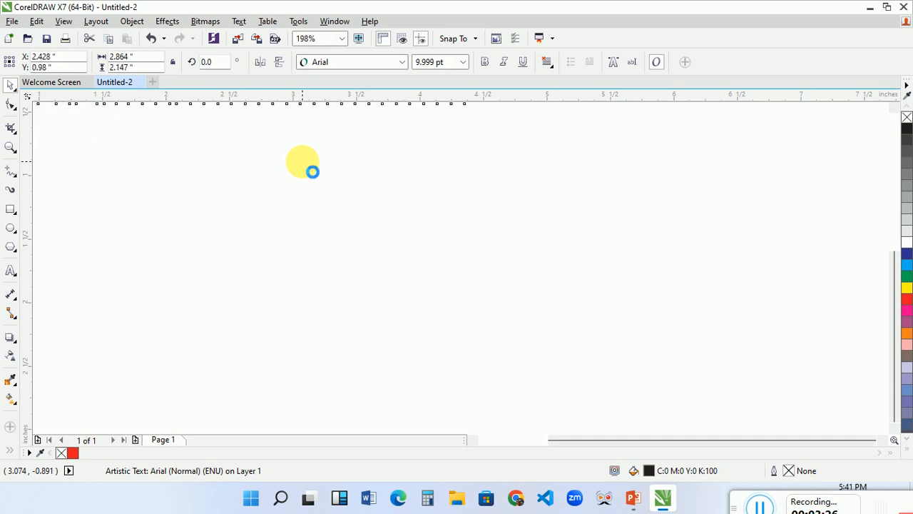
{"action": "key", "text": "ctrl+KP_8"}
{"action": "key", "text": "ctrl+KP_8"}
{"action": "key", "text": "ctrl+KP_8"}
{"action": "key", "text": "ctrl+KP_8"}
Move the text block off the card to its left side and shrink it to 2.999 pt.
{"action": "left_click", "coordinate": [669, 443]}
{"action": "left_click_drag", "start_coordinate": [669, 442], "coordinate": [616, 452]}
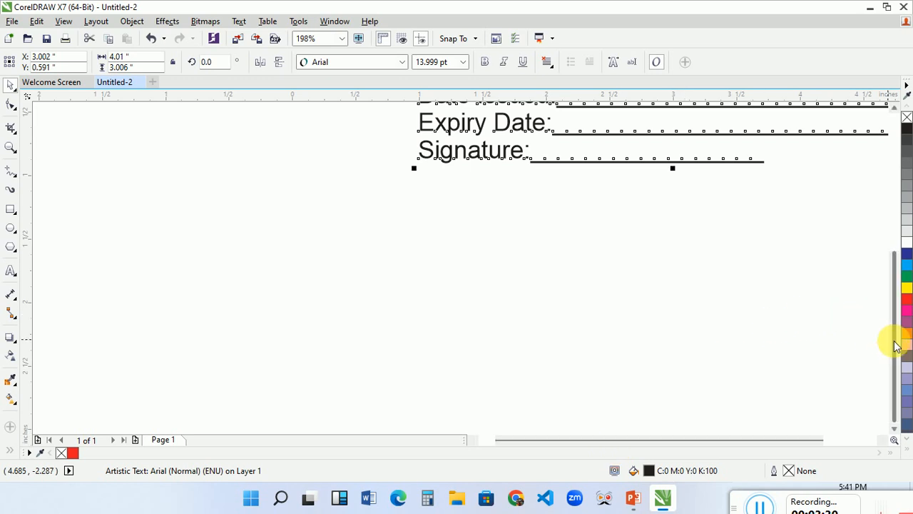
{"action": "scroll", "coordinate": [895, 343], "scroll_direction": "up", "scroll_amount": 4}
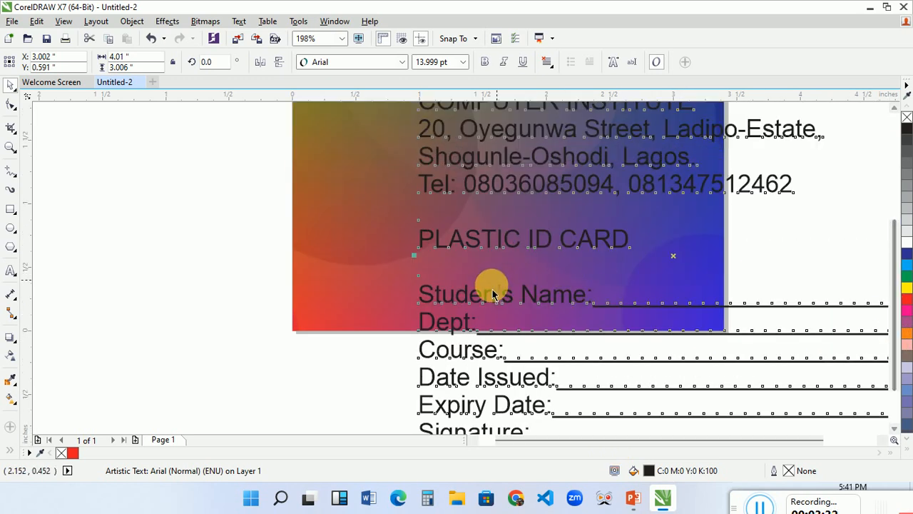
{"action": "left_click_drag", "start_coordinate": [472, 298], "coordinate": [146, 329]}
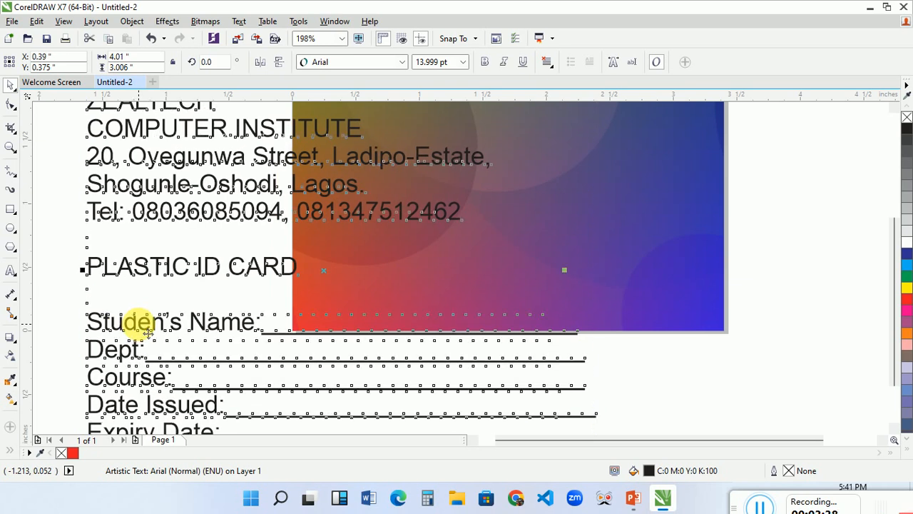
{"action": "left_click_drag", "start_coordinate": [147, 332], "coordinate": [148, 330]}
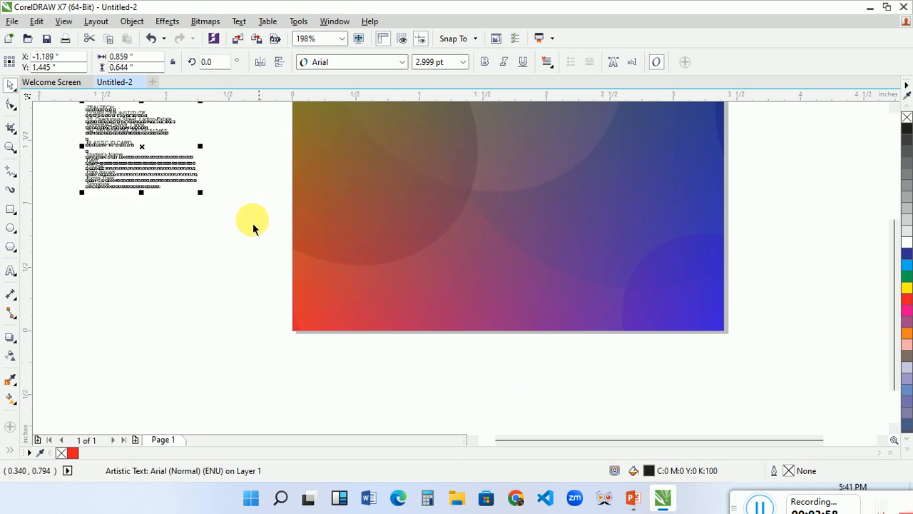
Scale the text block up to 5.513 pt beside the card's lower left and break it apart into separate lines.
{"action": "left_click_drag", "start_coordinate": [201, 192], "coordinate": [271, 308]}
{"action": "left_click", "coordinate": [146, 125]}
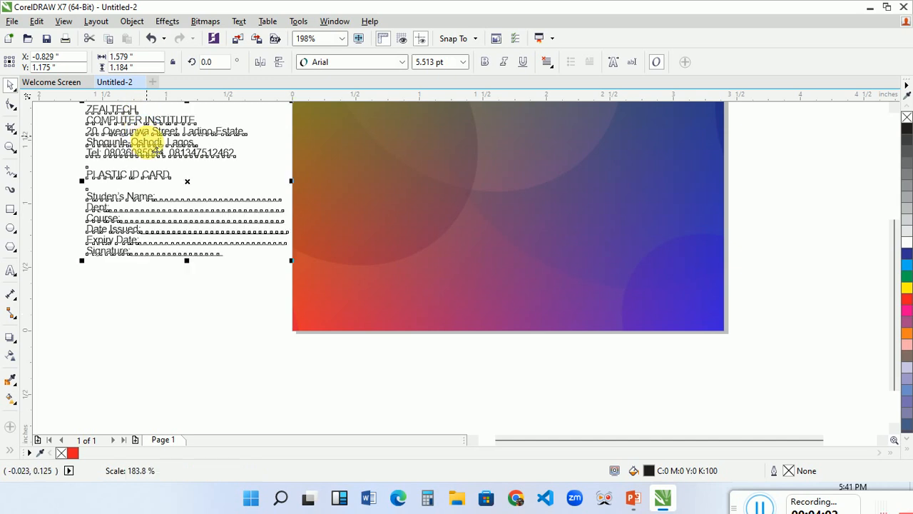
{"action": "left_click_drag", "start_coordinate": [155, 154], "coordinate": [129, 228]}
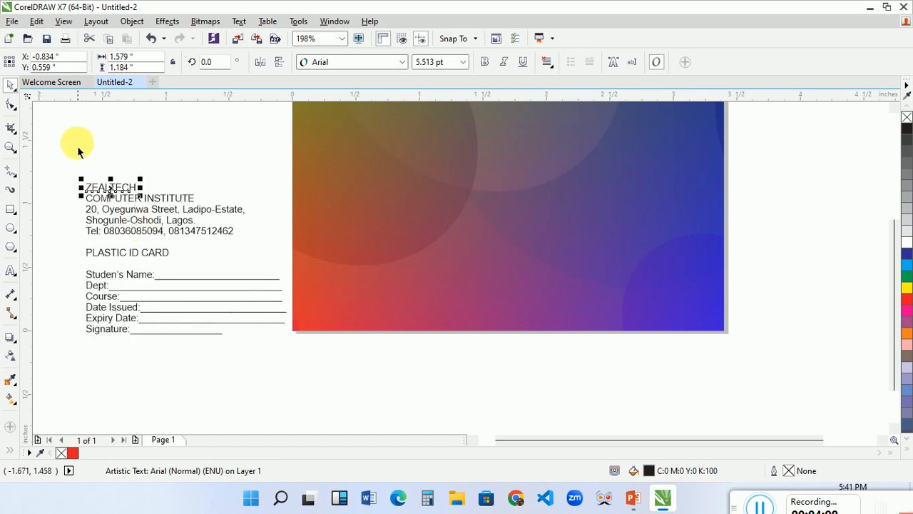
Place the ZEALTECH and COMPUTER INSTITUTE lines at the top of the card, centred on each other and scaled to 8.245 pt.
{"action": "left_click_drag", "start_coordinate": [68, 160], "coordinate": [544, 140]}
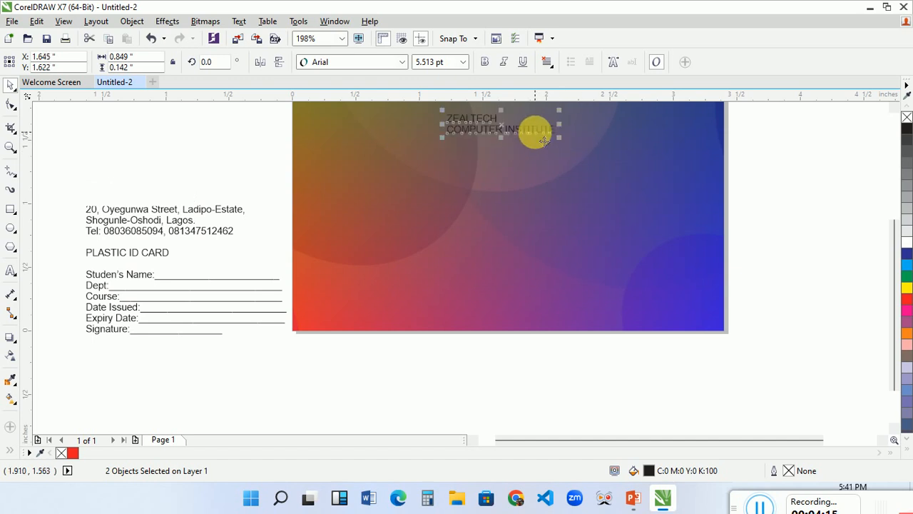
{"action": "key", "text": "c"}
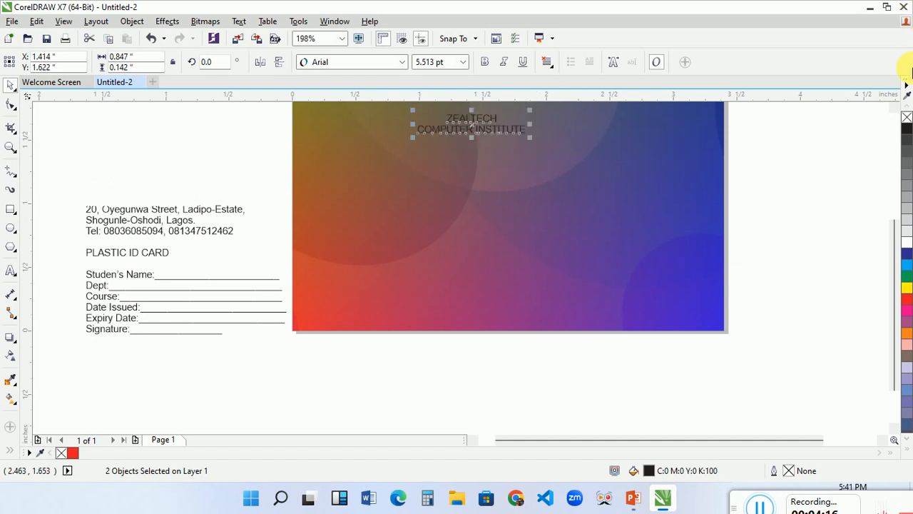
{"action": "left_click_drag", "start_coordinate": [897, 242], "coordinate": [897, 218]}
{"action": "left_click_drag", "start_coordinate": [464, 173], "coordinate": [597, 163]}
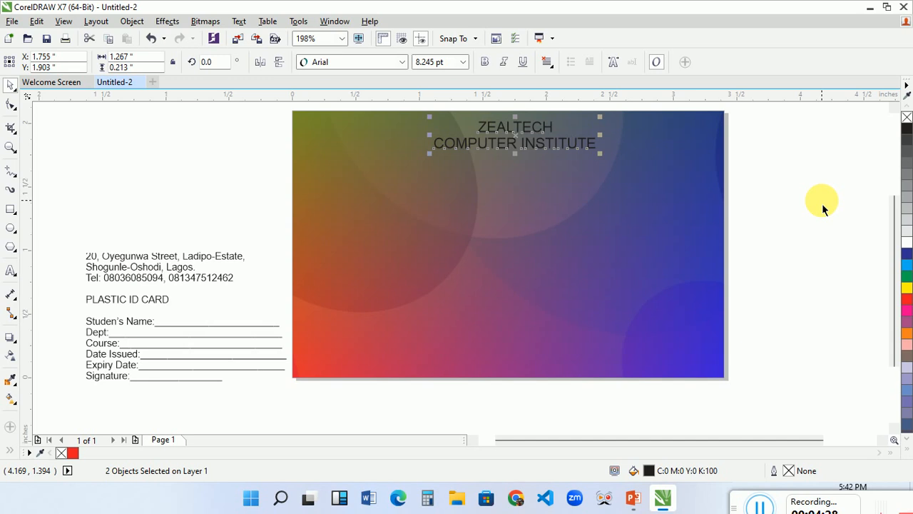
Format the two heading lines in white Haettenschweiler and enlarge them across the upper part of the card.
{"action": "left_click", "coordinate": [906, 244]}
{"action": "left_click", "coordinate": [377, 63]}
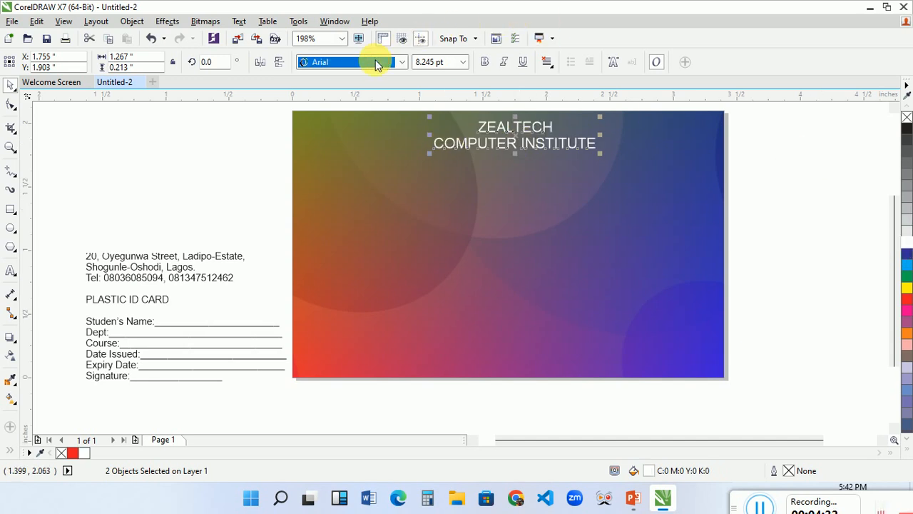
{"action": "left_click", "coordinate": [361, 95]}
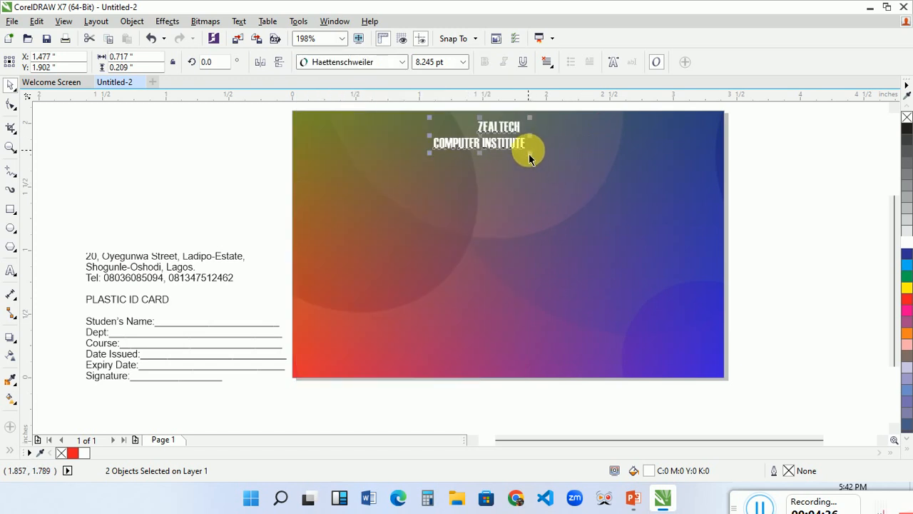
{"action": "left_click_drag", "start_coordinate": [534, 161], "coordinate": [683, 197]}
{"action": "left_click", "coordinate": [816, 187]}
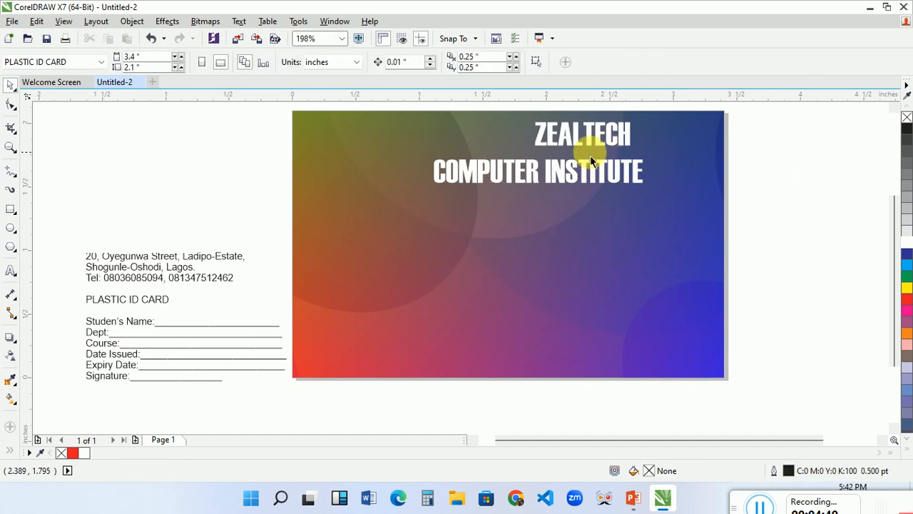
Widen the ZEALTECH line to 1.654 inches at 21.753 pt and align COMPUTER INSTITUTE directly beneath it.
{"action": "left_click", "coordinate": [571, 142]}
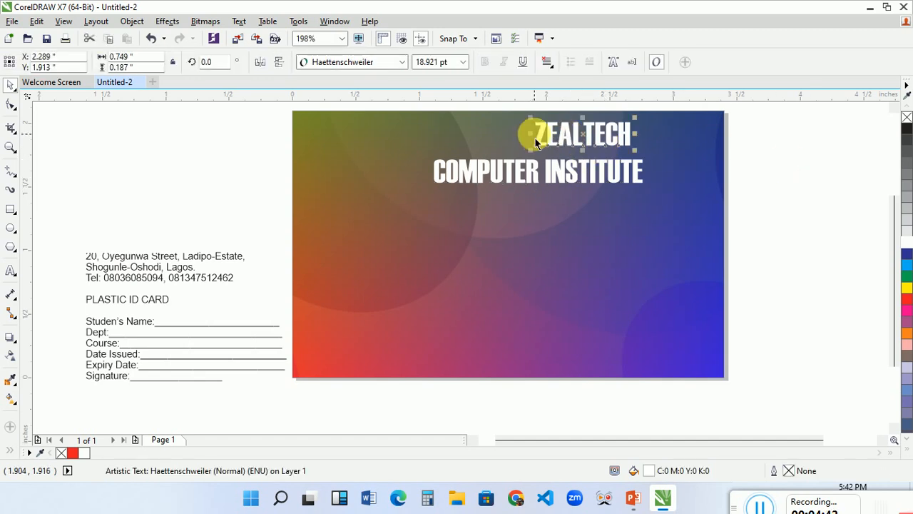
{"action": "left_click_drag", "start_coordinate": [535, 142], "coordinate": [443, 142]}
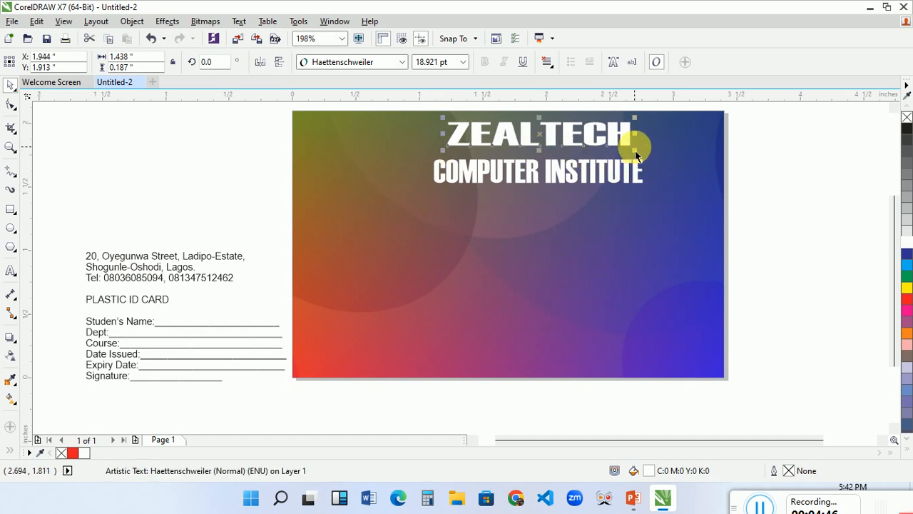
{"action": "left_click", "coordinate": [635, 150]}
{"action": "left_click", "coordinate": [622, 147]}
{"action": "left_click_drag", "start_coordinate": [640, 160], "coordinate": [663, 162]}
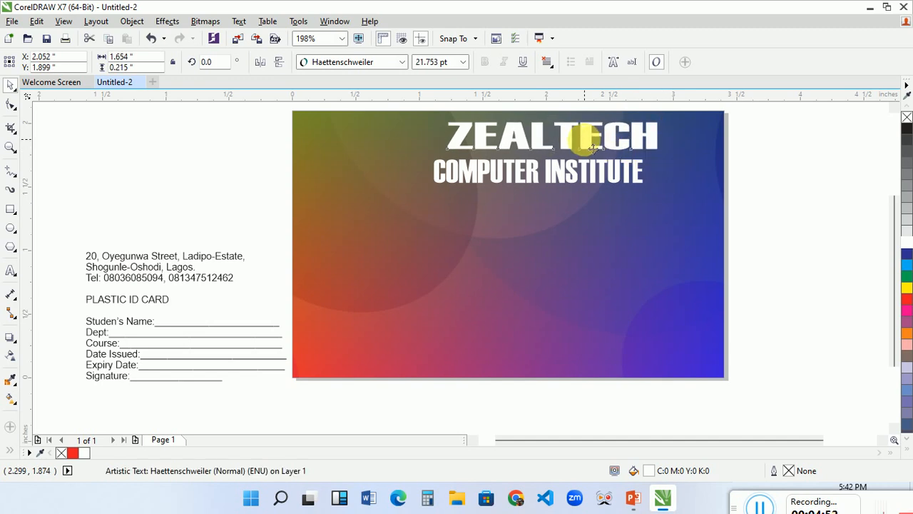
{"action": "left_click_drag", "start_coordinate": [591, 147], "coordinate": [573, 148]}
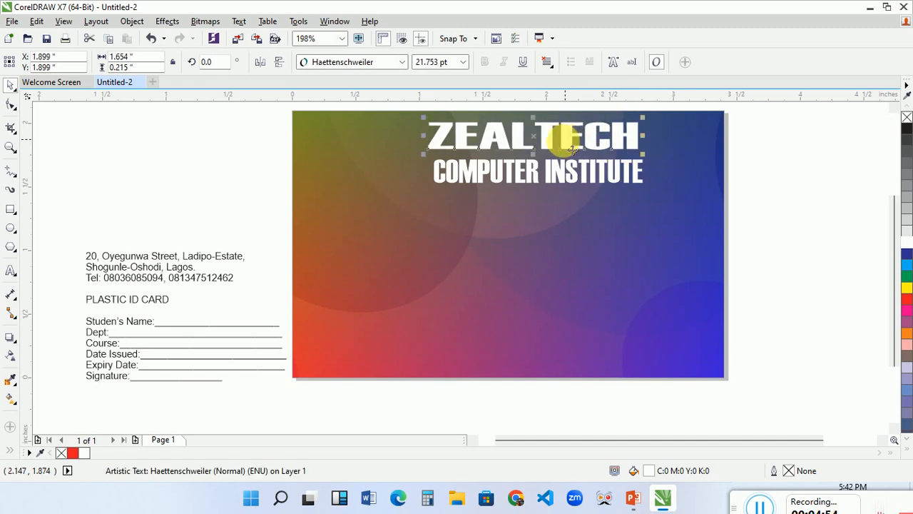
{"action": "left_click", "coordinate": [569, 173]}
{"action": "left_click_drag", "start_coordinate": [568, 172], "coordinate": [572, 172]}
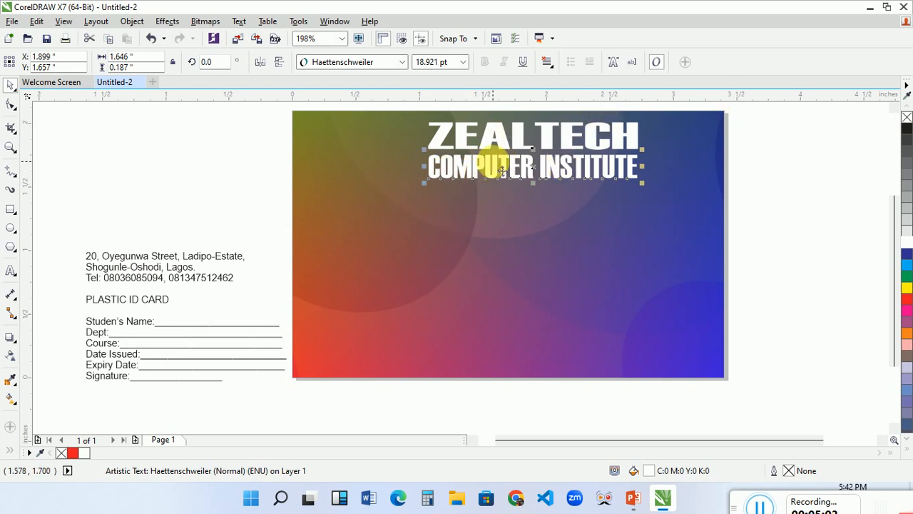
Centre the three address and phone lines on each other, place them below the heading at 6.14 pt and colour them white.
{"action": "left_click_drag", "start_coordinate": [76, 246], "coordinate": [265, 299]}
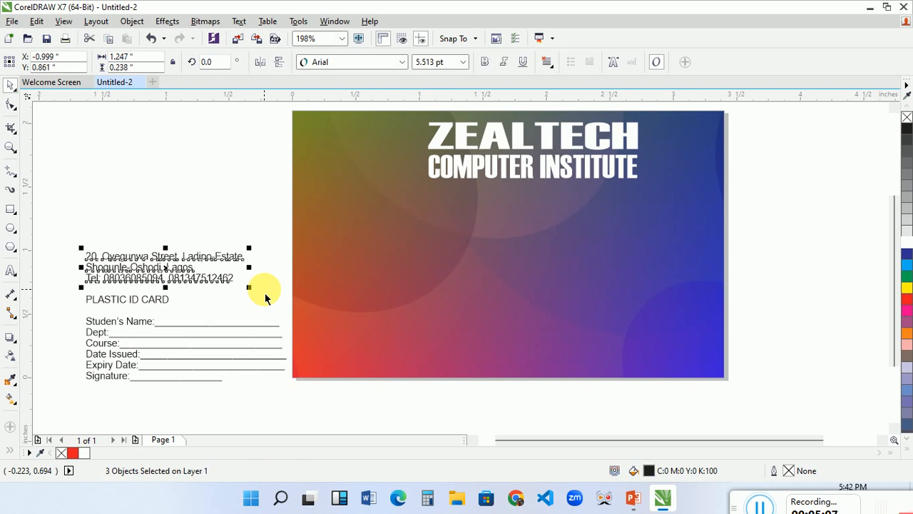
{"action": "key", "text": "c"}
{"action": "left_click_drag", "start_coordinate": [192, 277], "coordinate": [545, 207]}
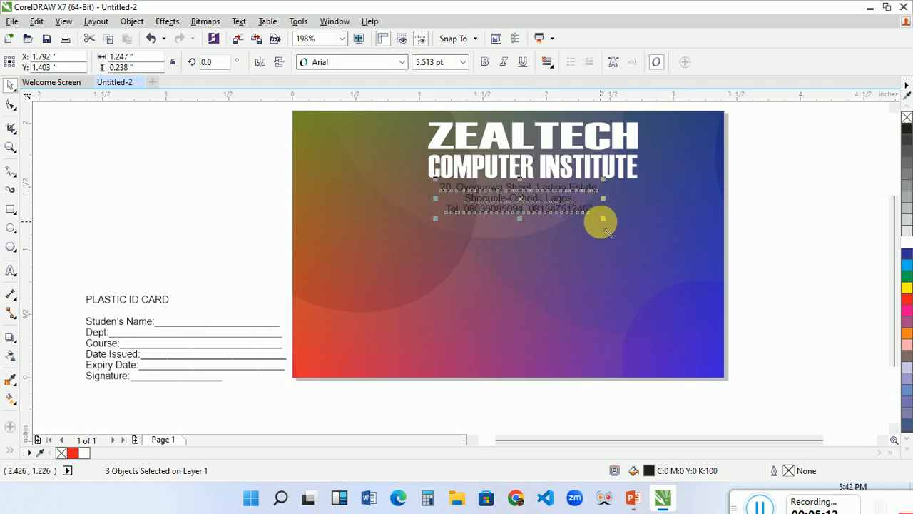
{"action": "left_click_drag", "start_coordinate": [604, 218], "coordinate": [622, 221]}
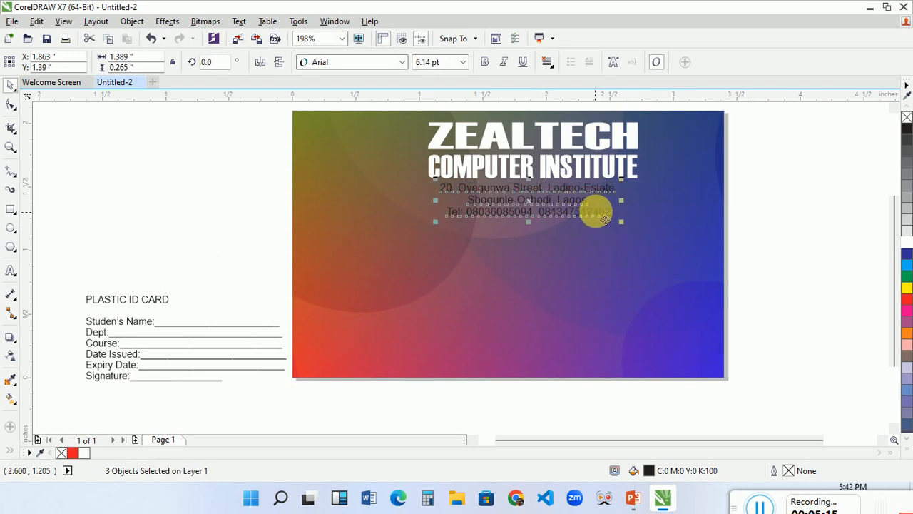
{"action": "left_click", "coordinate": [907, 245]}
{"action": "left_click", "coordinate": [784, 196]}
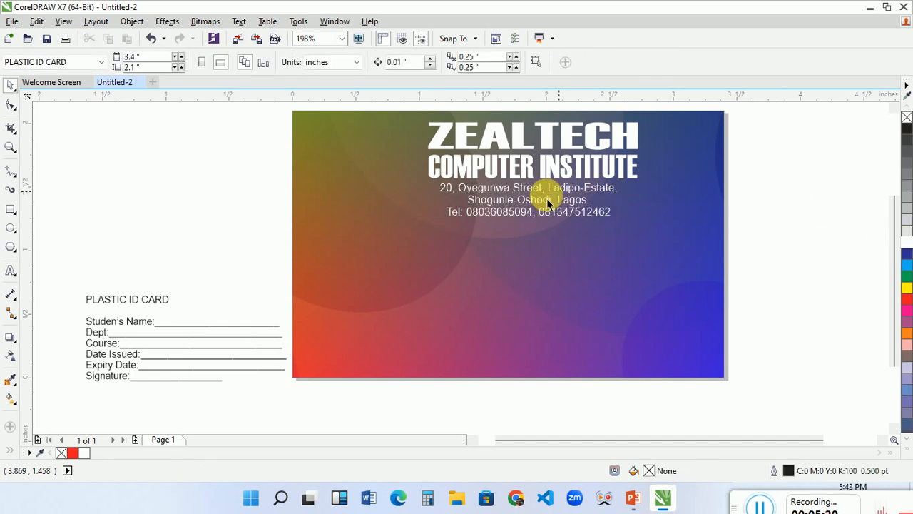
Remove the COMPUTER INSTITUTE line and append its text after ZEALTECH to form a one-line heading.
{"action": "left_click", "coordinate": [479, 175]}
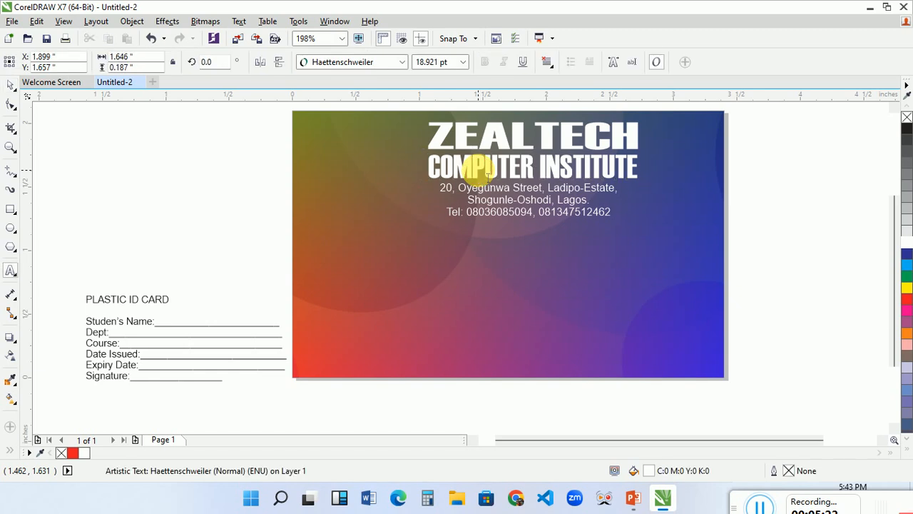
{"action": "triple_click", "coordinate": [488, 177]}
{"action": "key", "text": "ctrl+c"}
{"action": "key", "text": "Delete"}
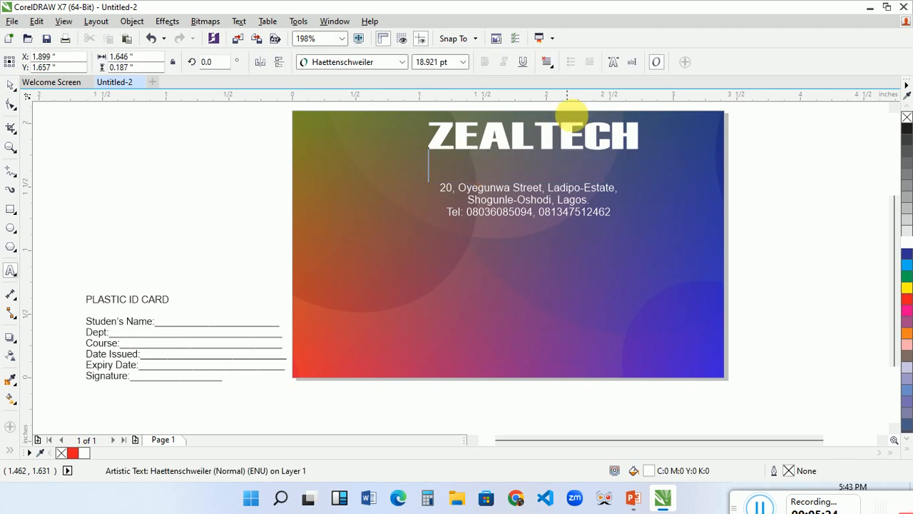
{"action": "left_click", "coordinate": [642, 135]}
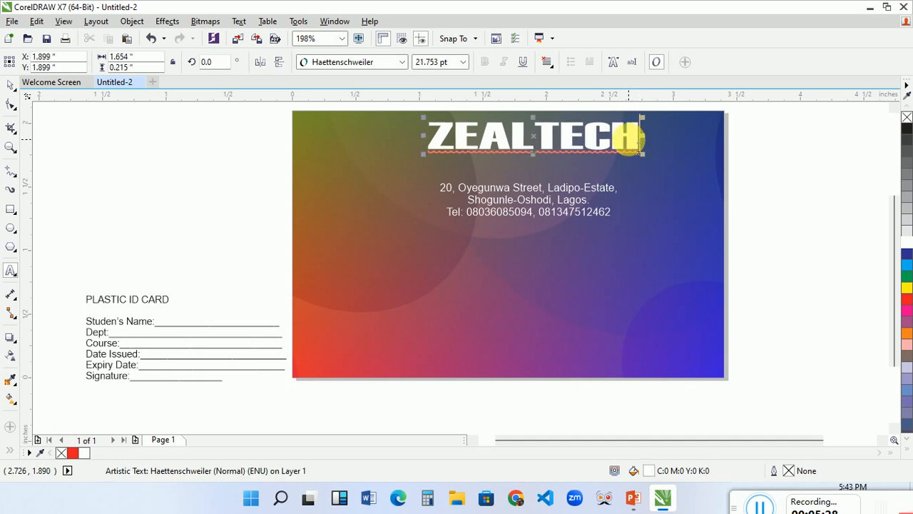
{"action": "key", "text": "ctrl+v"}
{"action": "key", "text": "ctrl+space"}
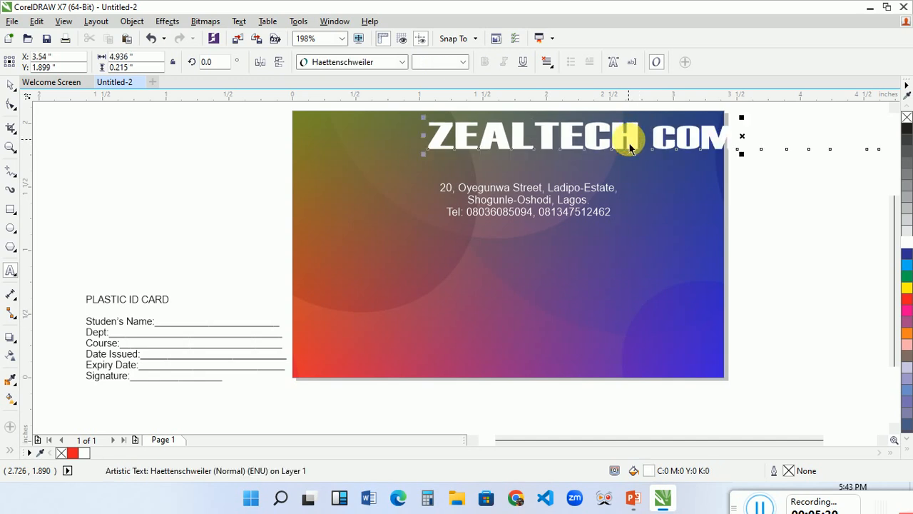
Resize the combined heading to about 2.484 by 0.152 inches at 15.361 pt and place it across the card's upper edge.
{"action": "left_click", "coordinate": [464, 62]}
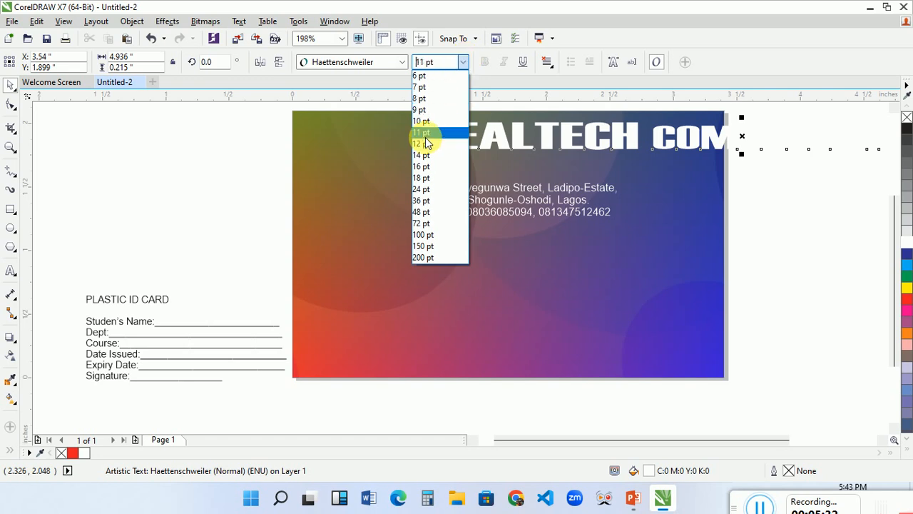
{"action": "left_click", "coordinate": [431, 202]}
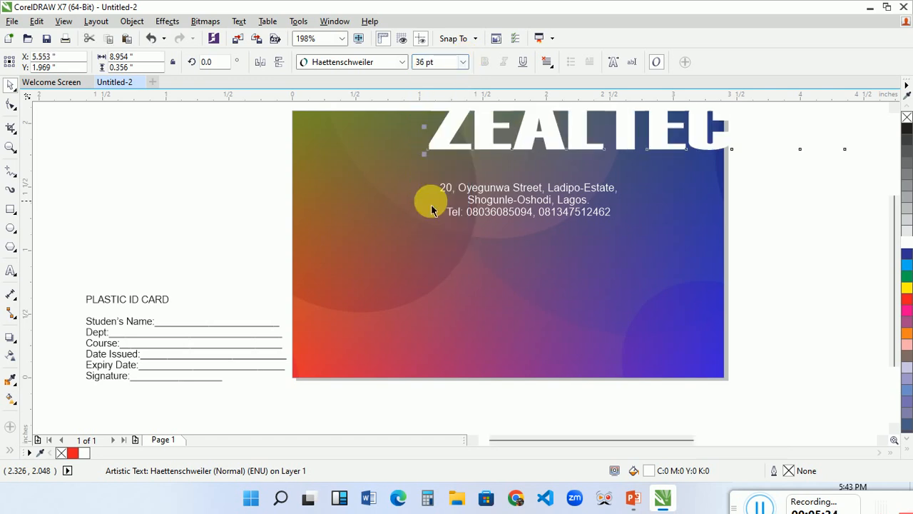
{"action": "left_click", "coordinate": [465, 62]}
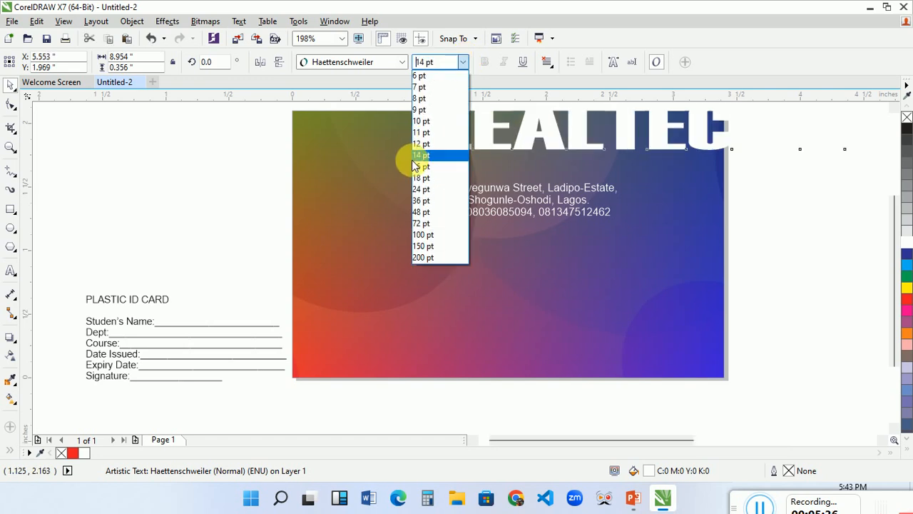
{"action": "left_click", "coordinate": [425, 155]}
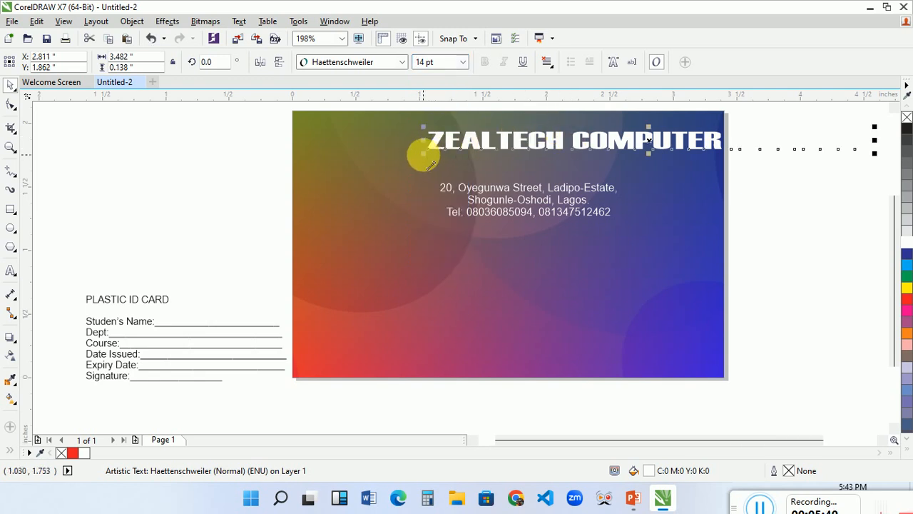
{"action": "left_click_drag", "start_coordinate": [426, 157], "coordinate": [464, 135]}
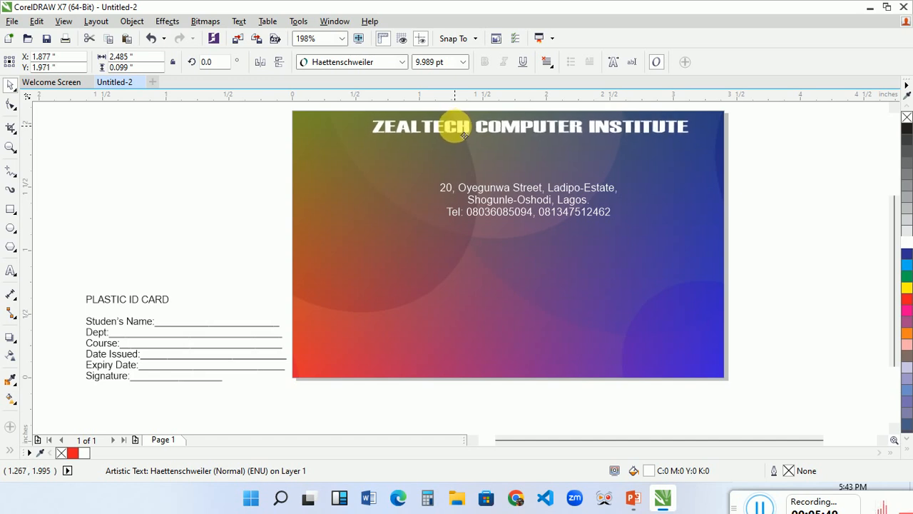
{"action": "left_click", "coordinate": [529, 139]}
{"action": "left_click_drag", "start_coordinate": [539, 147], "coordinate": [539, 153]}
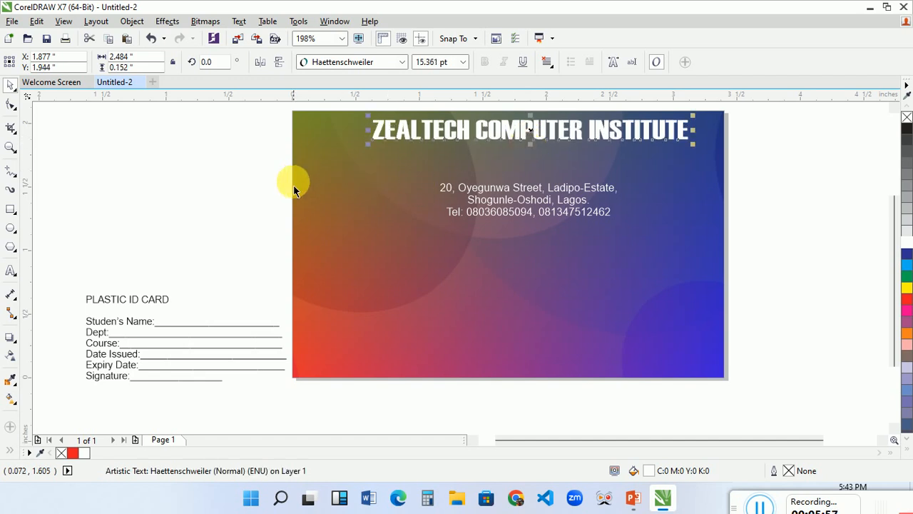
Remove the second address line and append its text to the first, so the address runs on one line.
{"action": "double_click", "coordinate": [479, 205]}
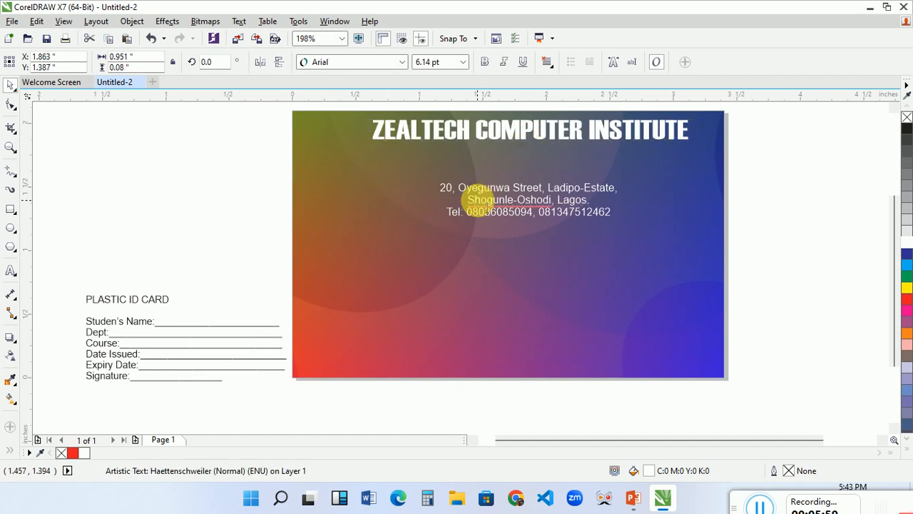
{"action": "triple_click", "coordinate": [488, 204]}
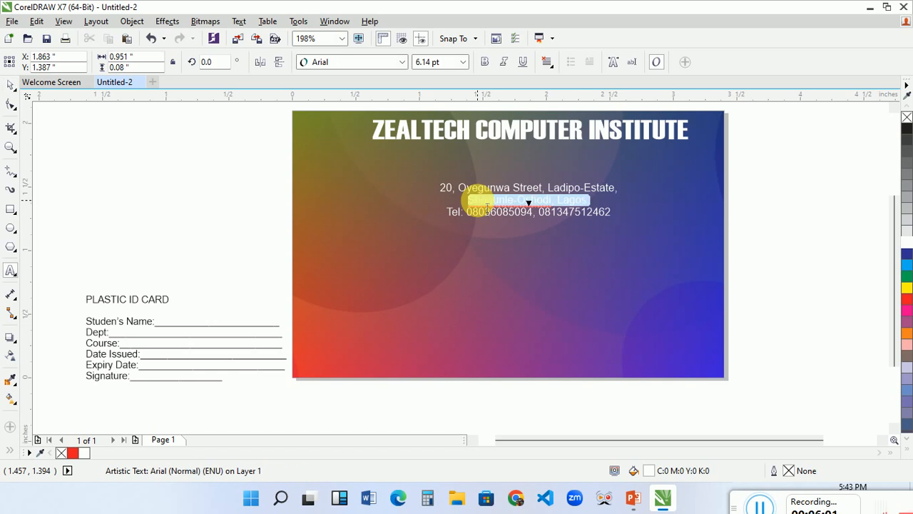
{"action": "key", "text": "Delete"}
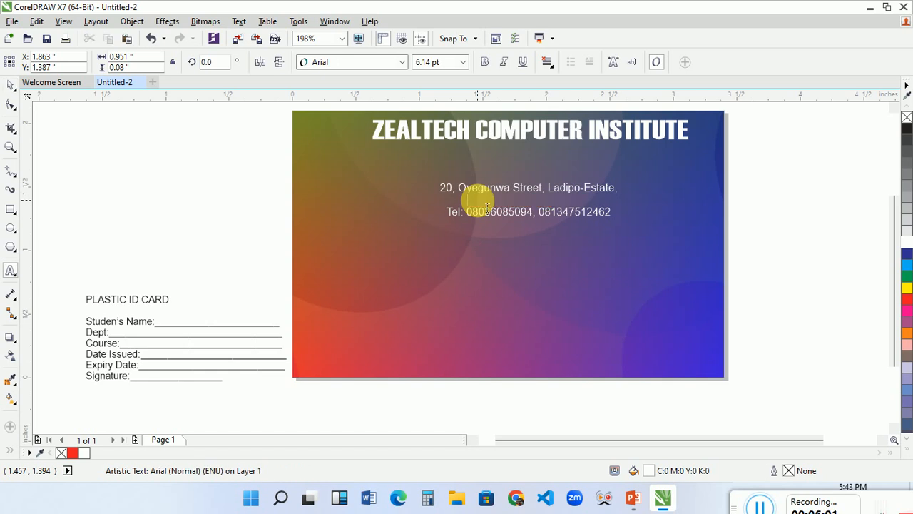
{"action": "left_click", "coordinate": [610, 188]}
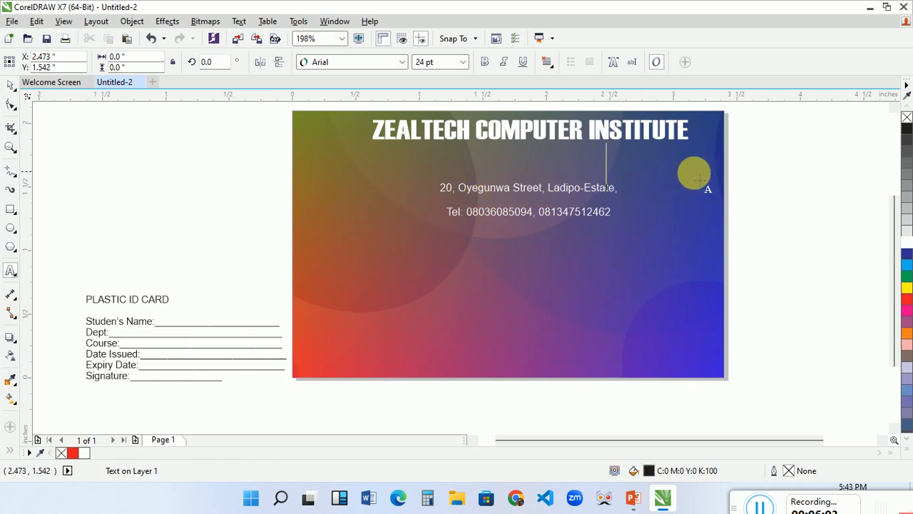
{"action": "left_click", "coordinate": [621, 196]}
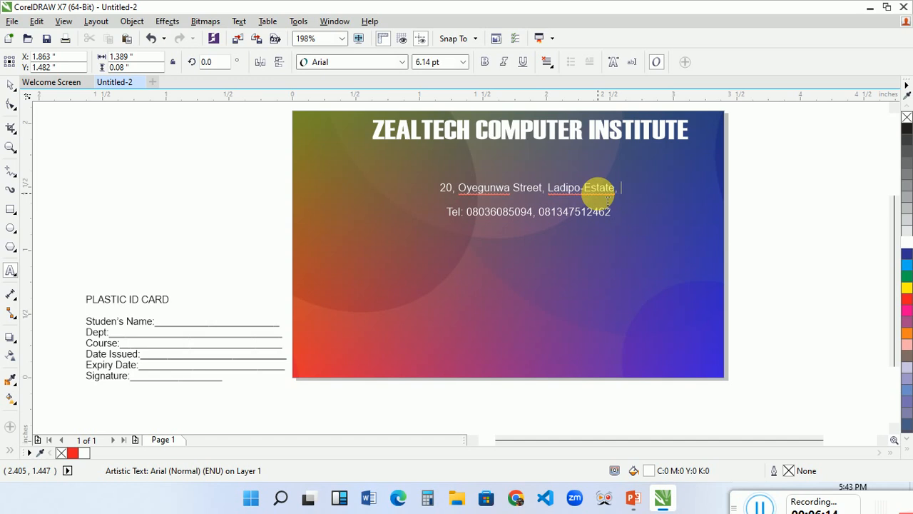
{"action": "type", "text": "Shogunle-Oshodi, Lagos"}
{"action": "key", "text": "ctrl+space"}
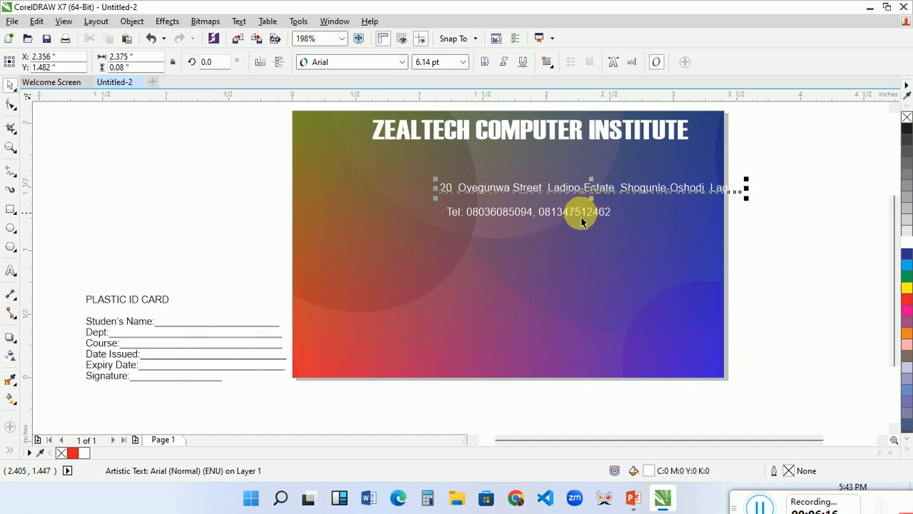
Centre the address and phone lines on each other, move them beneath the heading and nudge the phone line closer to the address.
{"action": "left_click", "coordinate": [573, 214], "text": "shift"}
{"action": "key", "text": "c"}
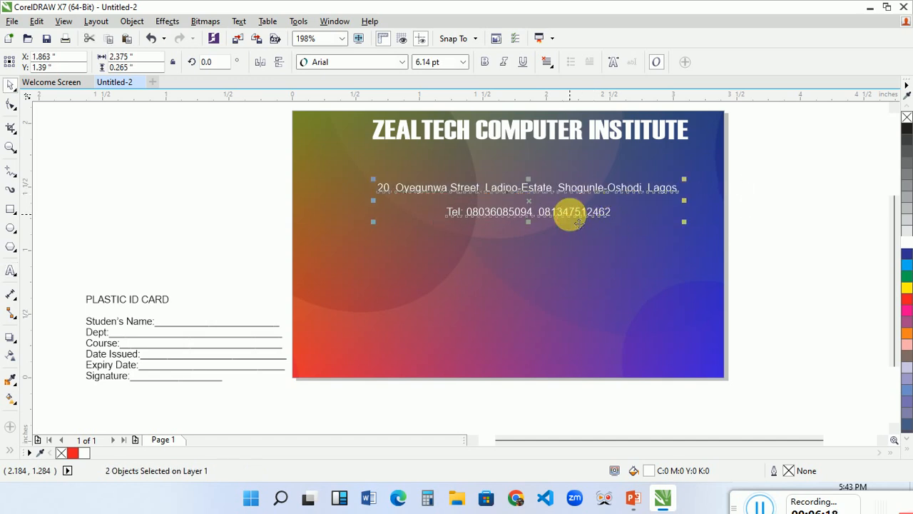
{"action": "left_click_drag", "start_coordinate": [540, 207], "coordinate": [537, 168]}
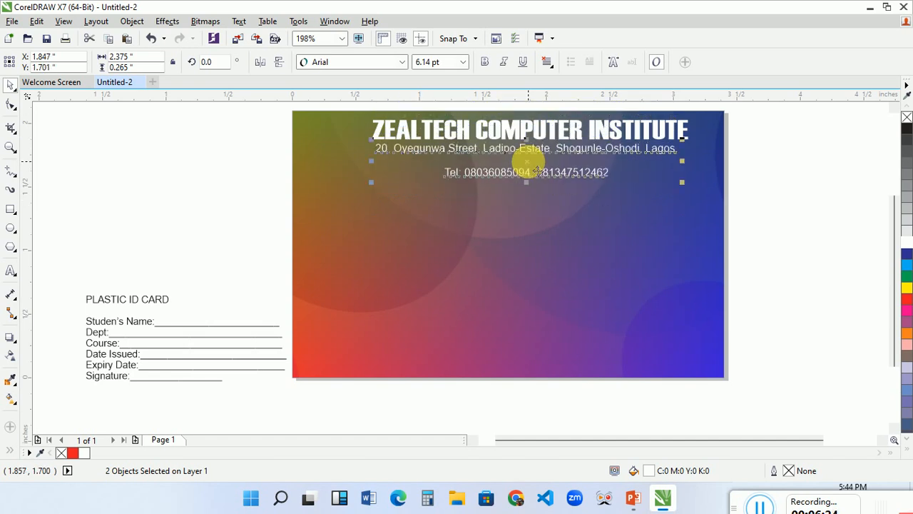
{"action": "left_click", "coordinate": [802, 173]}
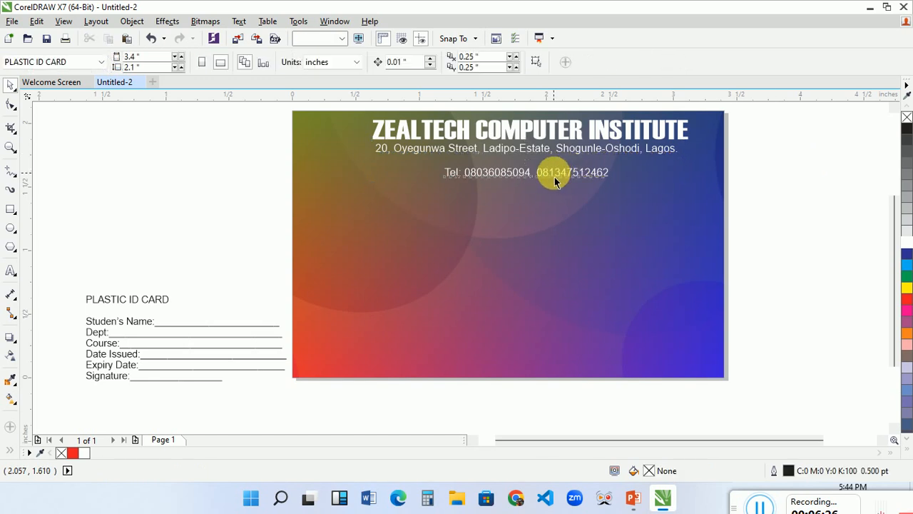
{"action": "left_click", "coordinate": [556, 180]}
{"action": "key", "text": "Up"}
{"action": "key", "text": "Up"}
{"action": "key", "text": "Up"}
{"action": "key", "text": "Up"}
{"action": "key", "text": "Up"}
{"action": "key", "text": "Up"}
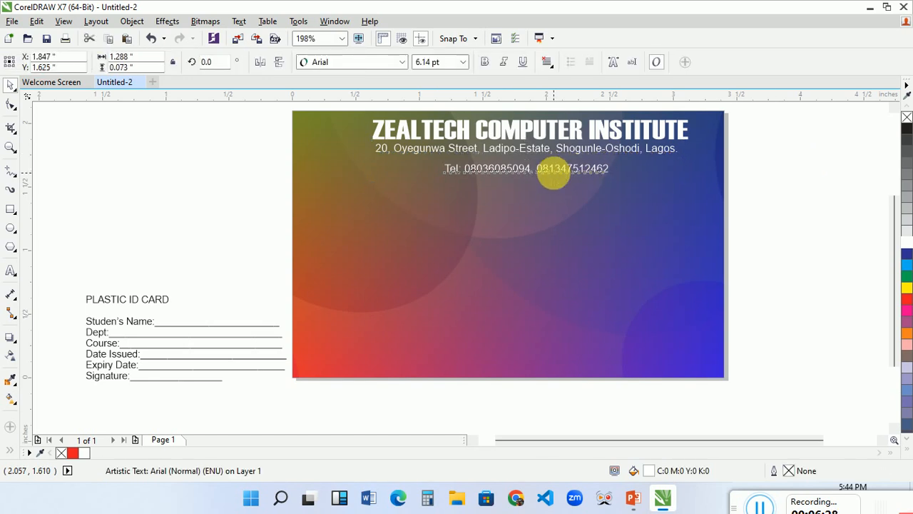
Make the phone and address lines bold and centre them horizontally with the heading.
{"action": "left_click", "coordinate": [485, 65]}
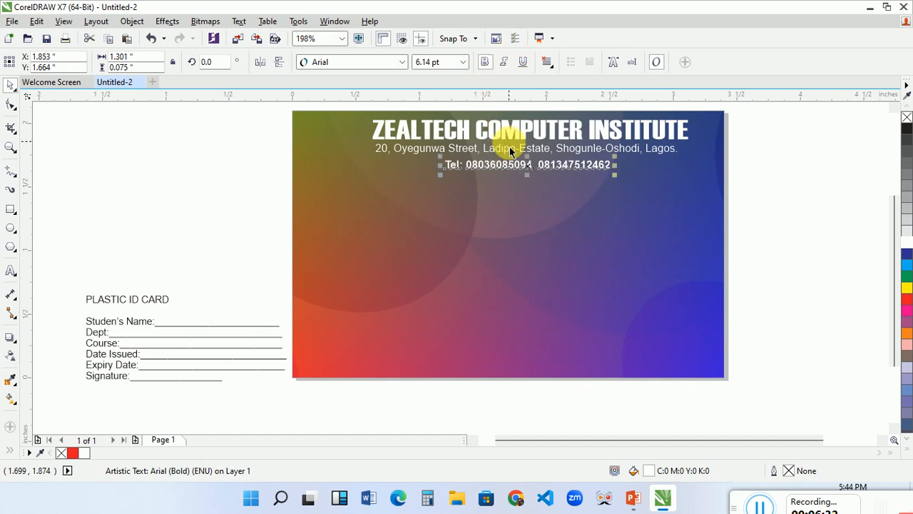
{"action": "left_click", "coordinate": [504, 148]}
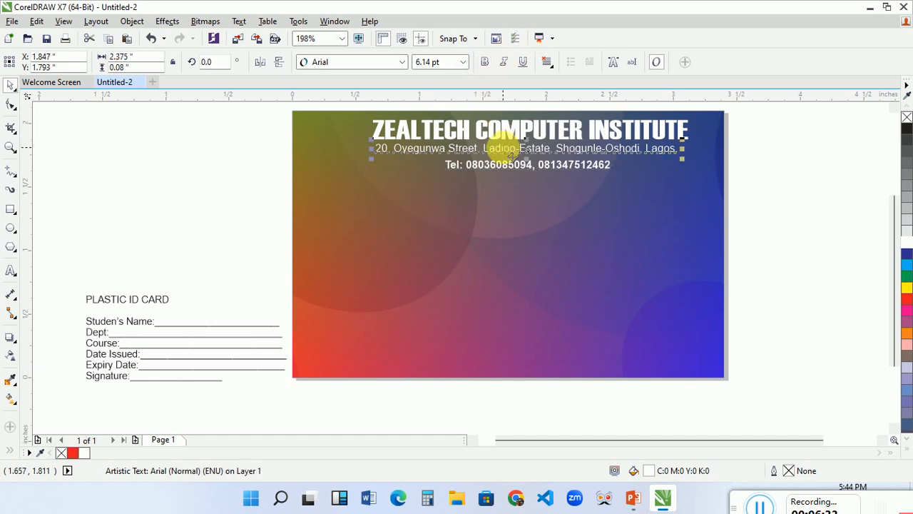
{"action": "left_click", "coordinate": [483, 64]}
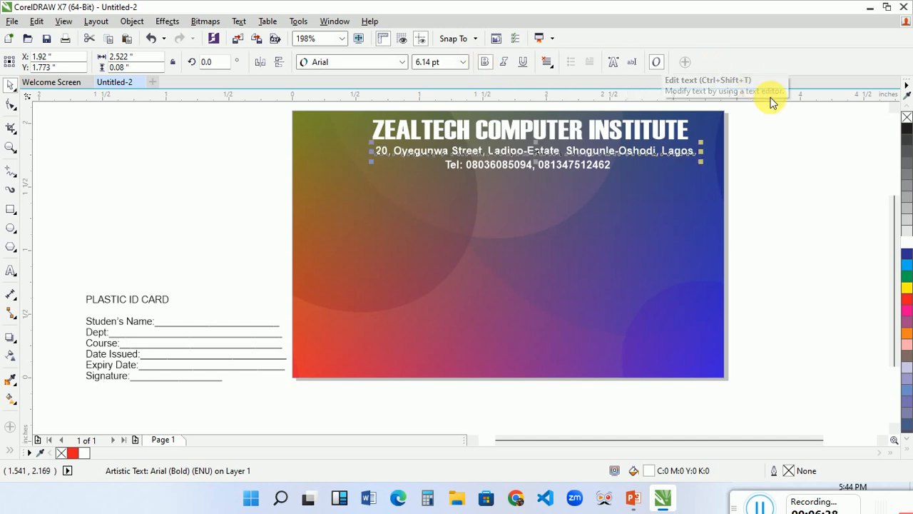
{"action": "left_click_drag", "start_coordinate": [791, 130], "coordinate": [360, 118]}
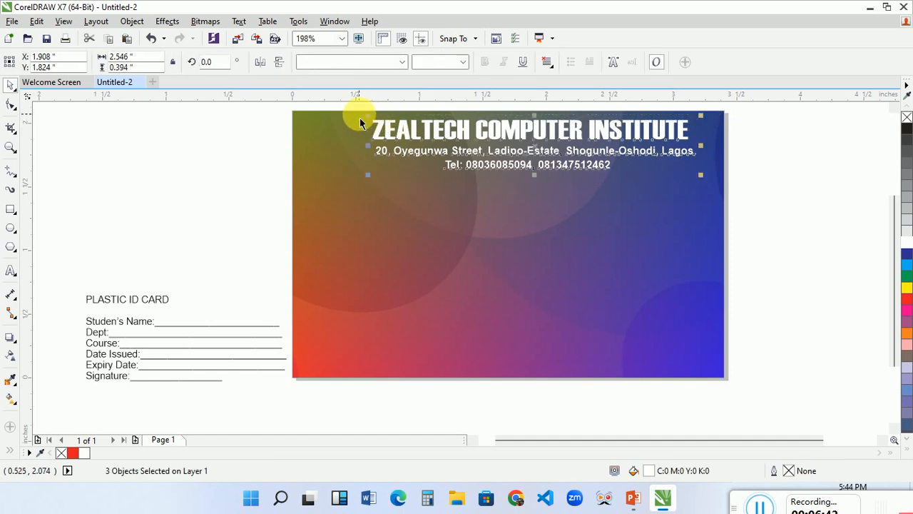
{"action": "left_click", "coordinate": [791, 158]}
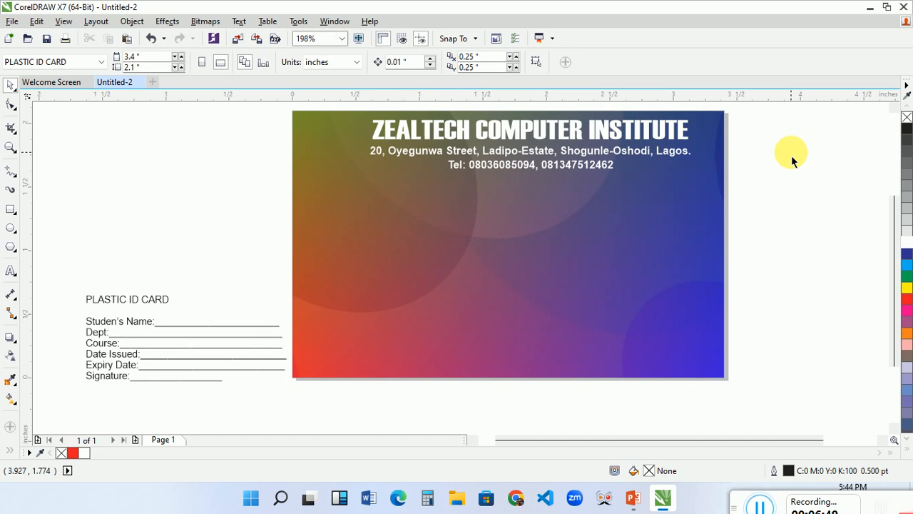
Draw a horizontal rectangle about 2.149 by 0.169 inches beneath the phone line.
{"action": "left_click", "coordinate": [10, 211]}
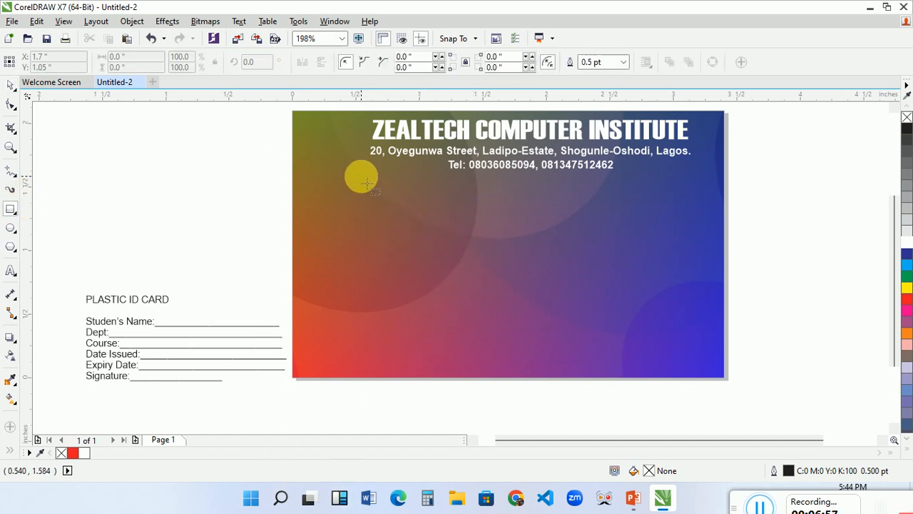
{"action": "left_click_drag", "start_coordinate": [361, 176], "coordinate": [634, 200]}
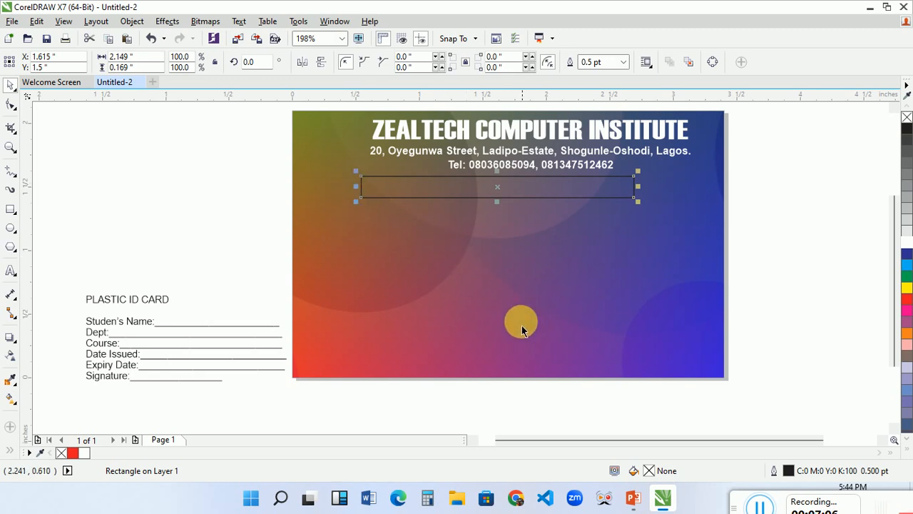
Move the gradient rectangle aside to uncover the circle-patterned background beneath it.
{"action": "left_click_drag", "start_coordinate": [481, 324], "coordinate": [621, 322]}
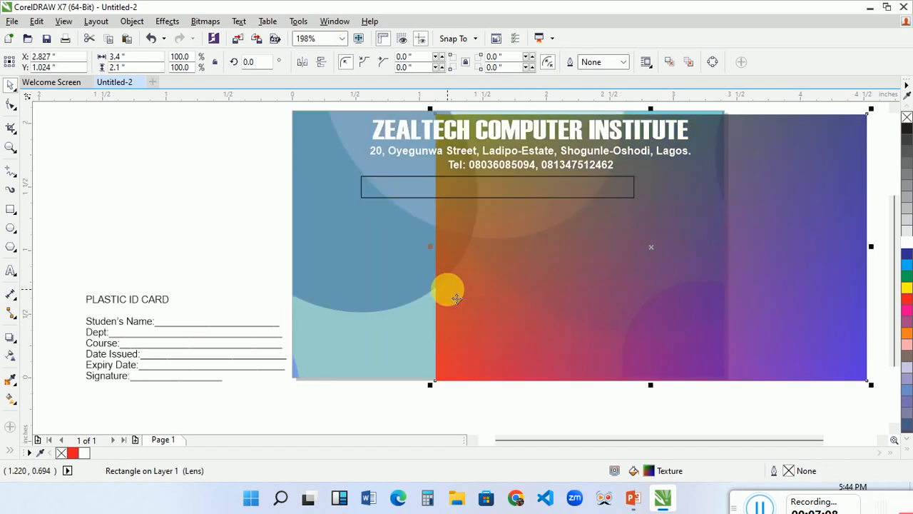
{"action": "left_click", "coordinate": [403, 304]}
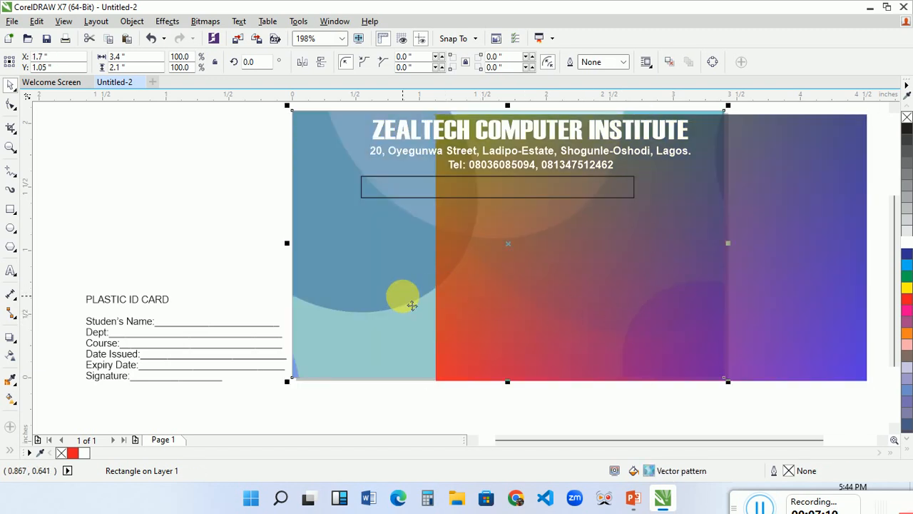
{"action": "left_click_drag", "start_coordinate": [583, 267], "coordinate": [560, 334]}
{"action": "key", "text": "Delete"}
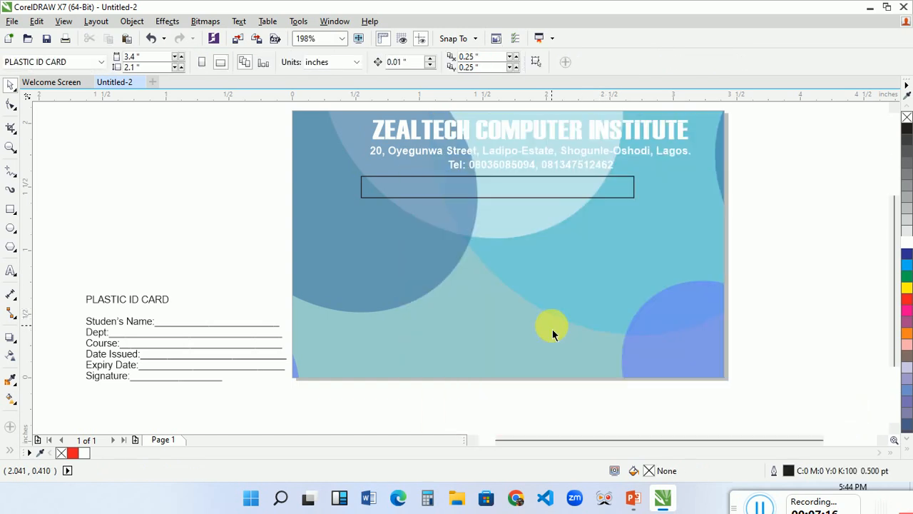
{"action": "key", "text": "ctrl+z"}
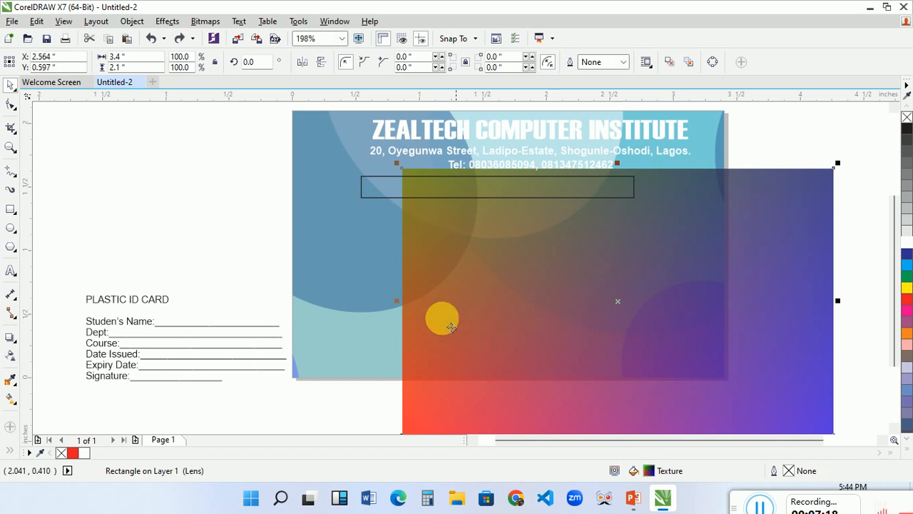
Delete the circle-patterned background and put the gradient rectangle back over the whole card, behind the heading and contact lines.
{"action": "left_click", "coordinate": [348, 284]}
{"action": "key", "text": "Delete"}
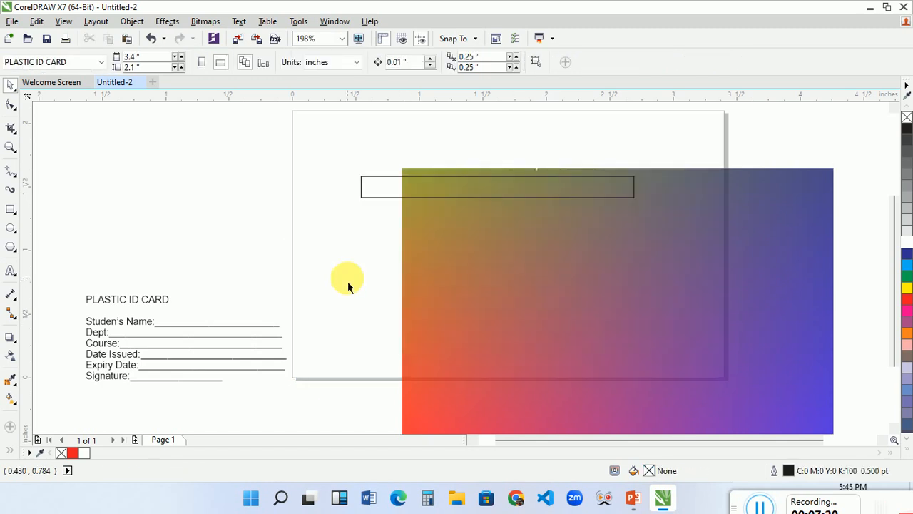
{"action": "left_click", "coordinate": [557, 292]}
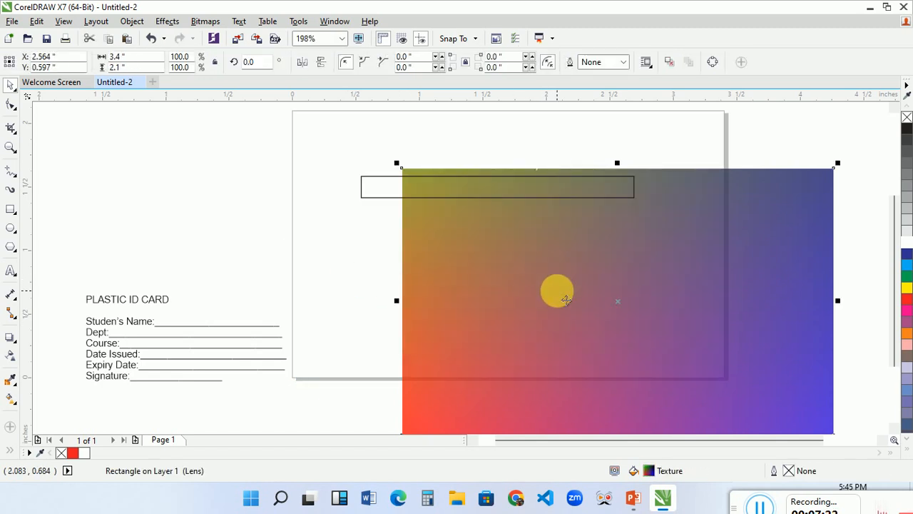
{"action": "key", "text": "ctrl+z"}
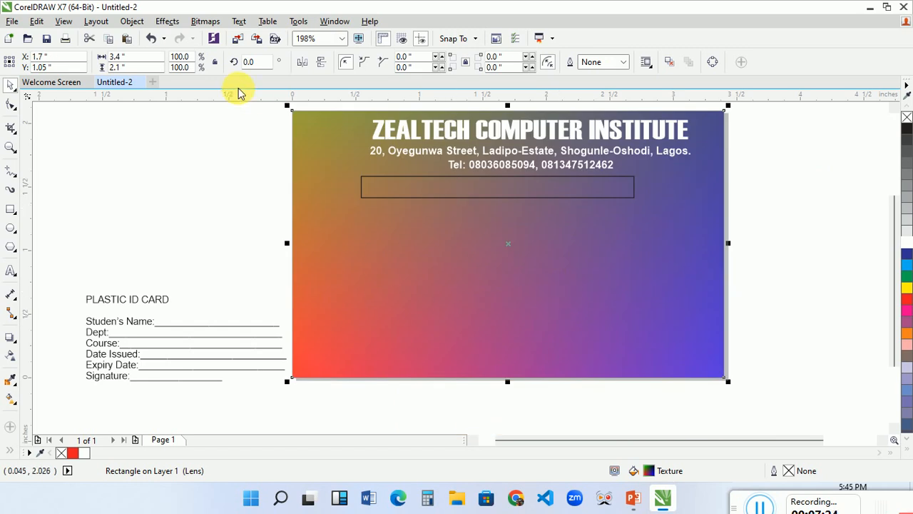
Remove the transparency from the gradient background rectangle.
{"action": "left_click", "coordinate": [11, 355]}
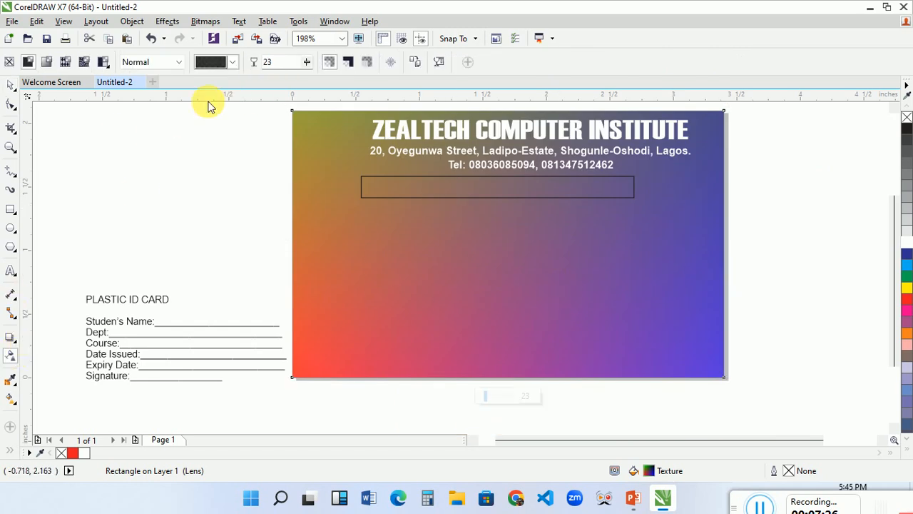
{"action": "left_click", "coordinate": [10, 65]}
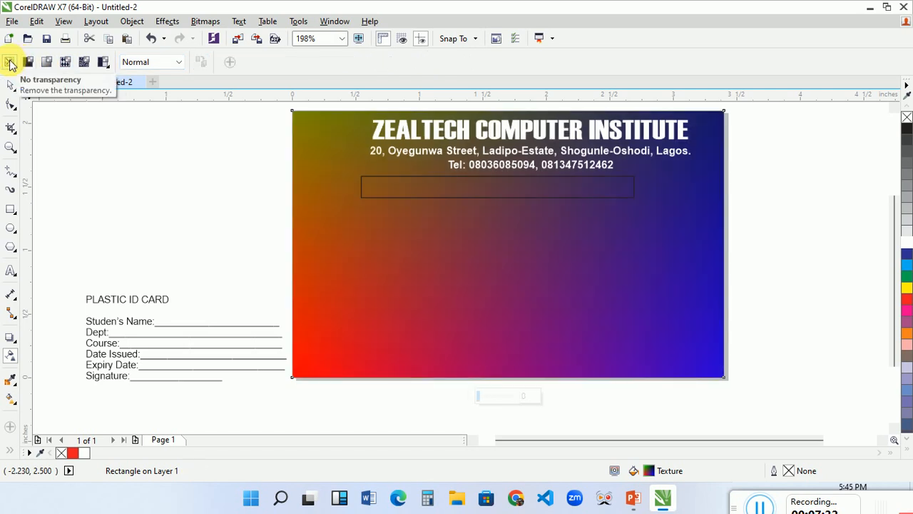
{"action": "key", "text": "space"}
{"action": "left_click", "coordinate": [209, 226]}
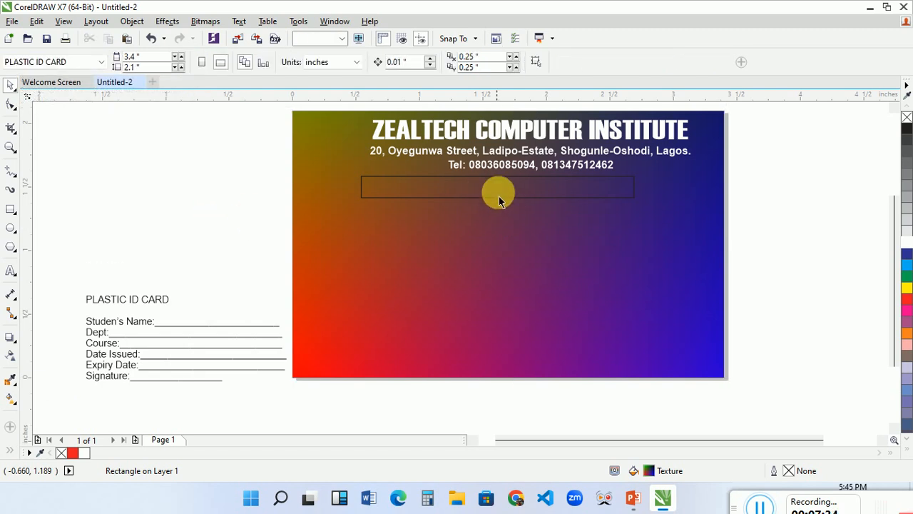
Shorten the outlined bar beneath the phone line to about 1.575 inches wide and fill it yellow.
{"action": "left_click", "coordinate": [499, 193]}
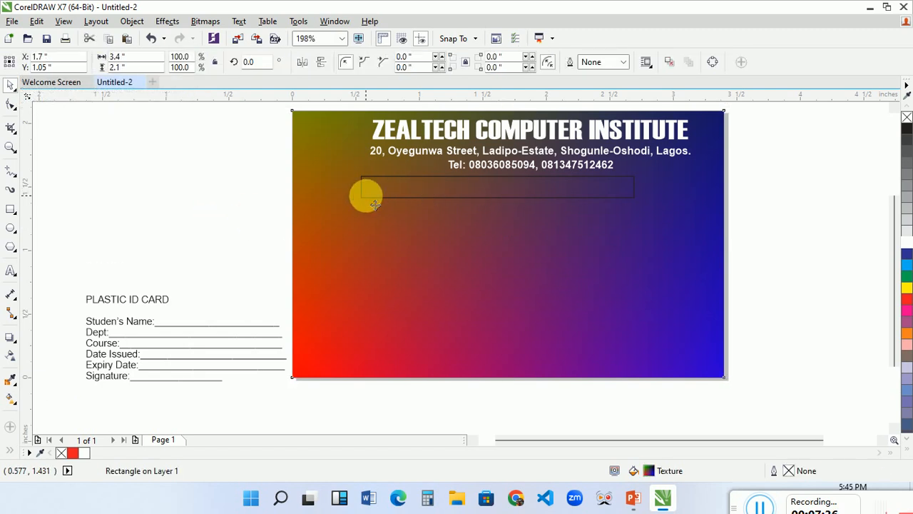
{"action": "left_click", "coordinate": [265, 187]}
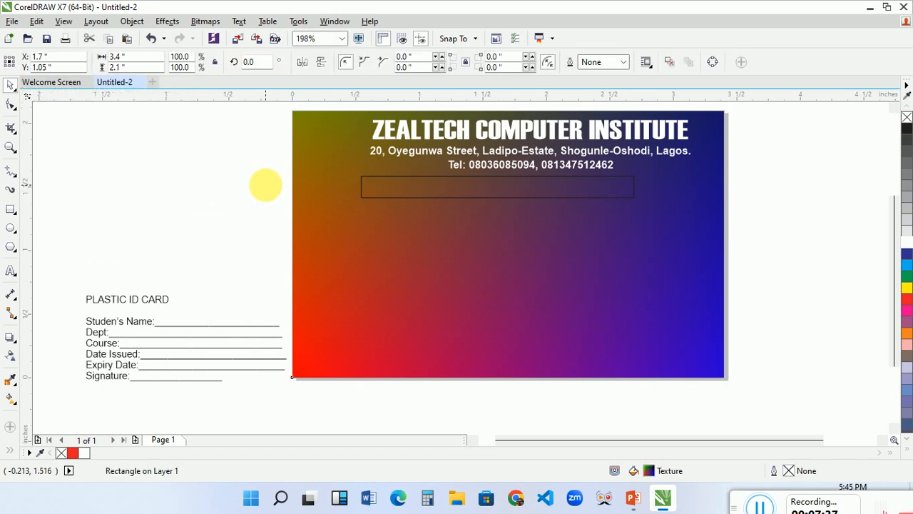
{"action": "left_click", "coordinate": [359, 186]}
{"action": "left_click", "coordinate": [362, 190]}
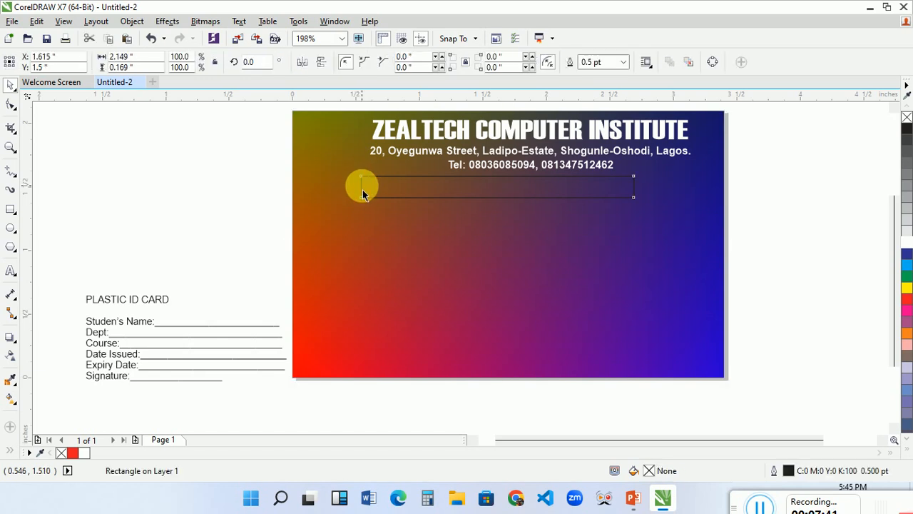
{"action": "left_click_drag", "start_coordinate": [362, 186], "coordinate": [432, 187]}
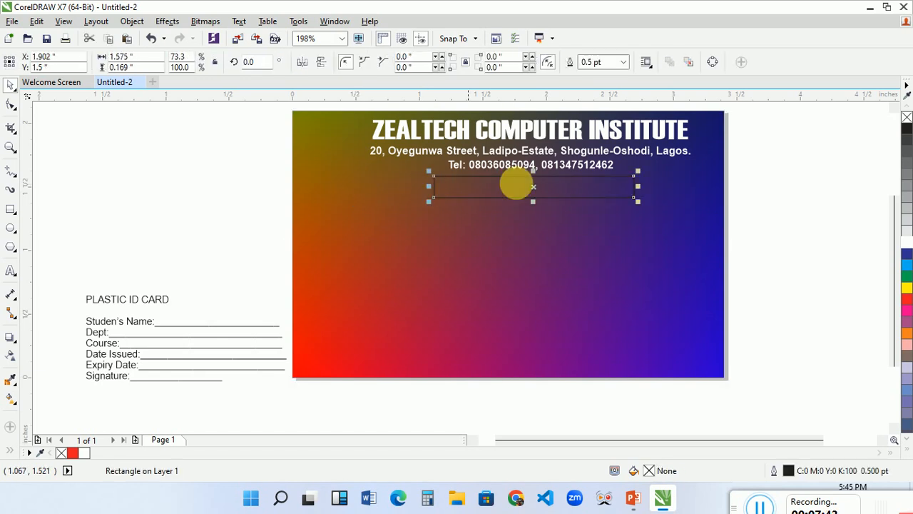
{"action": "left_click", "coordinate": [907, 288]}
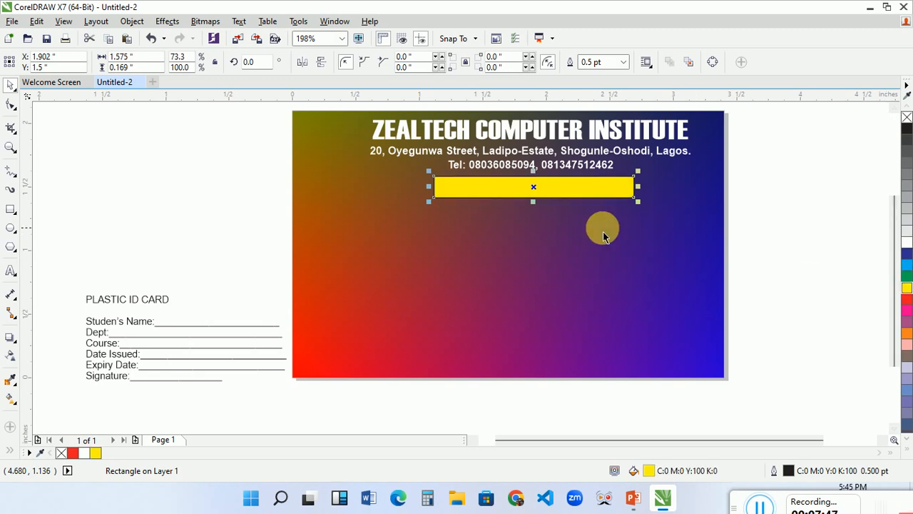
Round the yellow bar's corners to about 0.084 inches and position it centrally beneath the phone line.
{"action": "left_click_drag", "start_coordinate": [580, 199], "coordinate": [564, 206]}
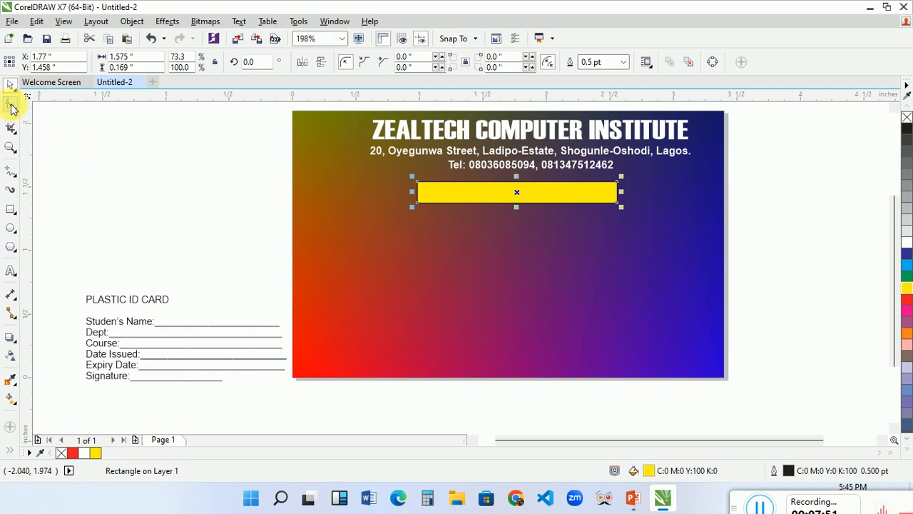
{"action": "left_click", "coordinate": [11, 105]}
{"action": "left_click", "coordinate": [417, 184]}
{"action": "left_click_drag", "start_coordinate": [418, 185], "coordinate": [438, 229]}
{"action": "key", "text": "space"}
{"action": "left_click", "coordinate": [749, 220]}
{"action": "left_click", "coordinate": [563, 198]}
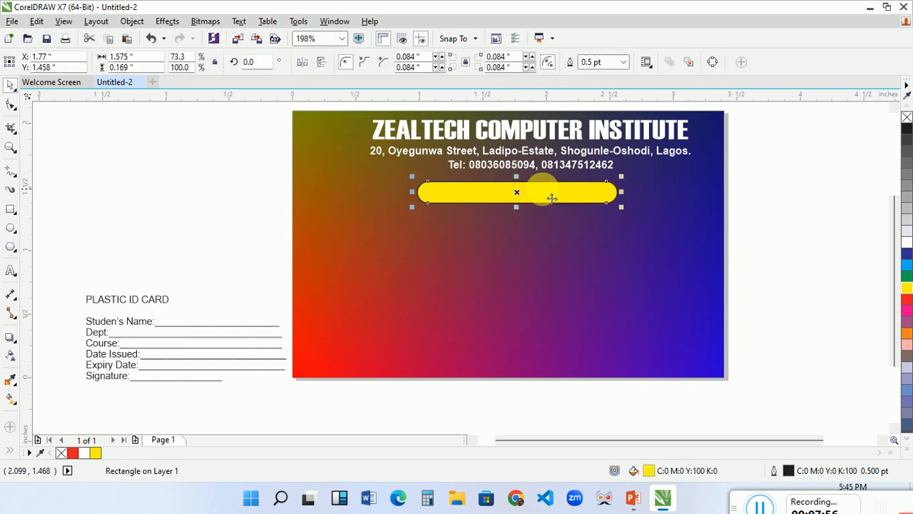
{"action": "left_click_drag", "start_coordinate": [524, 184], "coordinate": [561, 193]}
Move the PLASTIC ID CARD text onto the yellow bar and set it in Haettenschweiler at about 12.915 pt.
{"action": "left_click_drag", "start_coordinate": [163, 307], "coordinate": [529, 194]}
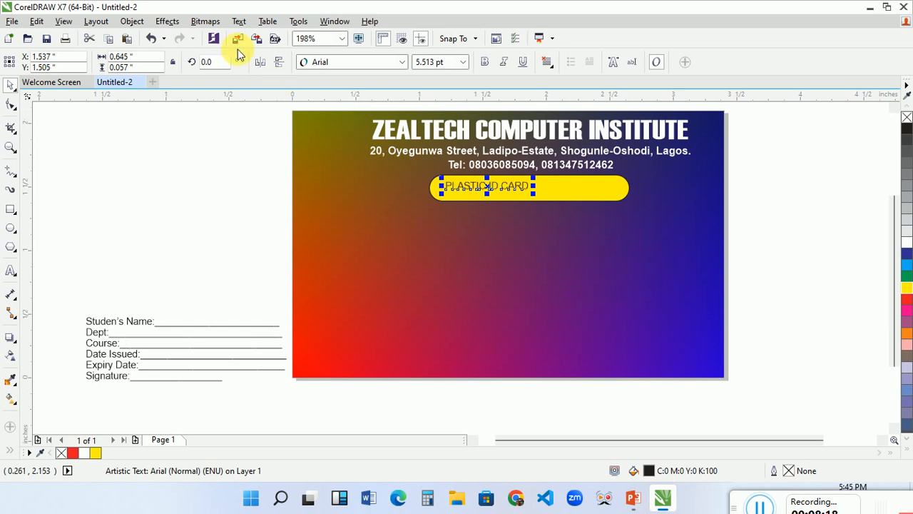
{"action": "left_click", "coordinate": [357, 62]}
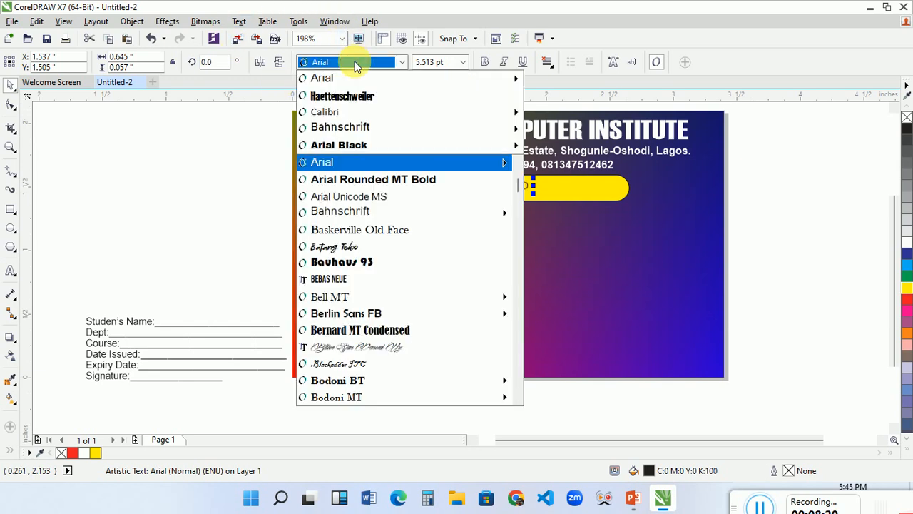
{"action": "left_click", "coordinate": [357, 97]}
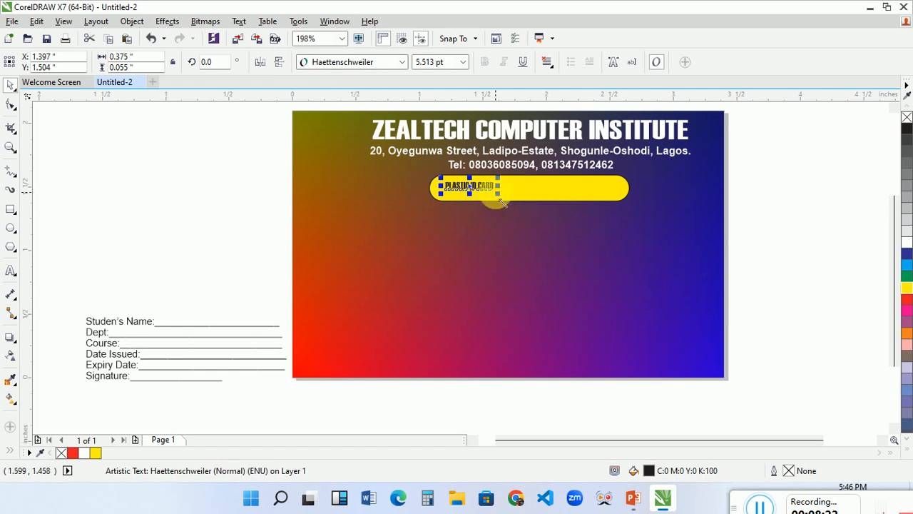
{"action": "left_click_drag", "start_coordinate": [502, 204], "coordinate": [576, 194]}
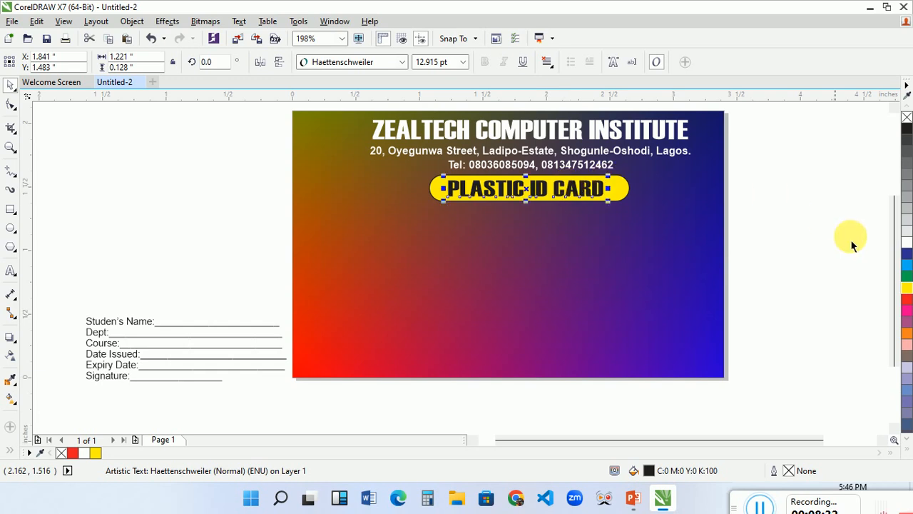
Colour the PLASTIC ID CARD text red and centre it horizontally with the bar, heading and contact lines.
{"action": "left_click", "coordinate": [906, 300]}
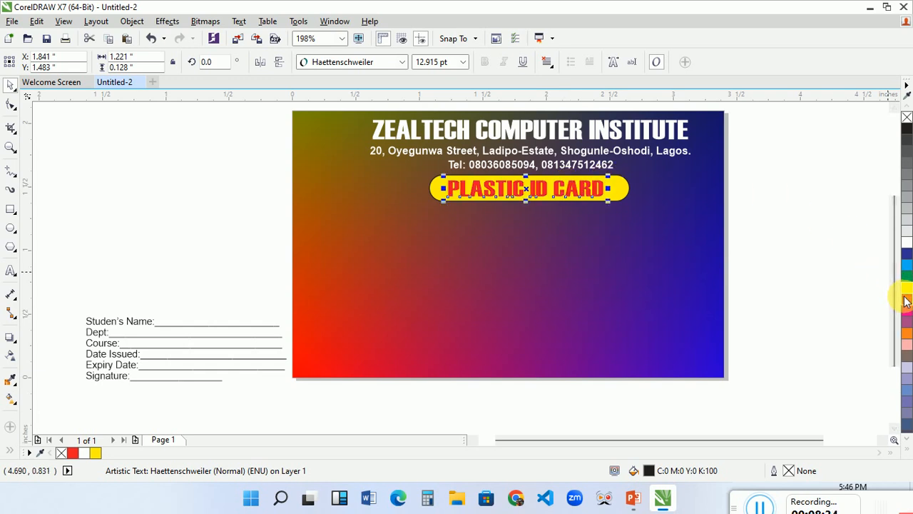
{"action": "left_click", "coordinate": [783, 238]}
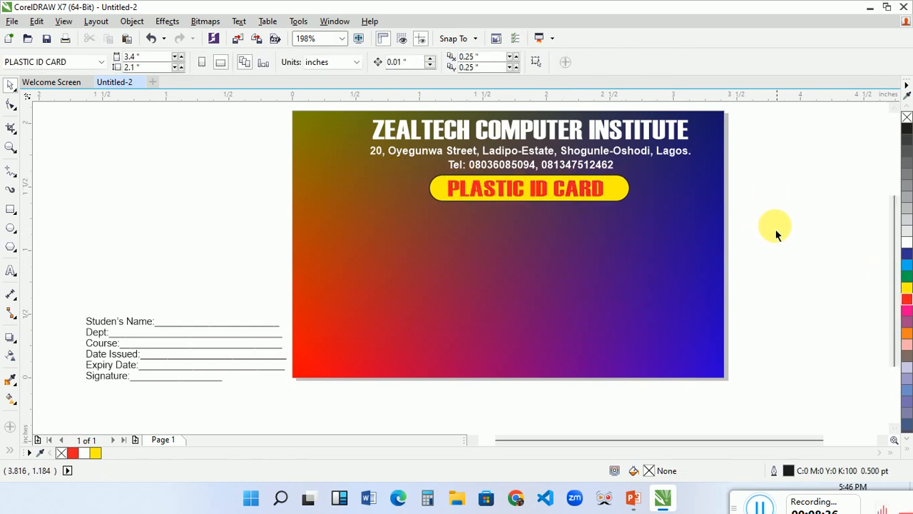
{"action": "left_click_drag", "start_coordinate": [757, 224], "coordinate": [331, 137]}
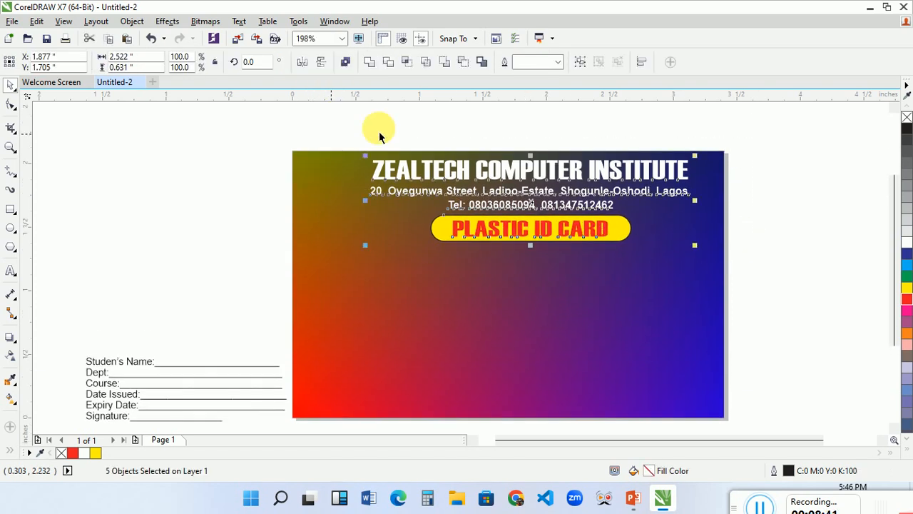
{"action": "left_click", "coordinate": [761, 231]}
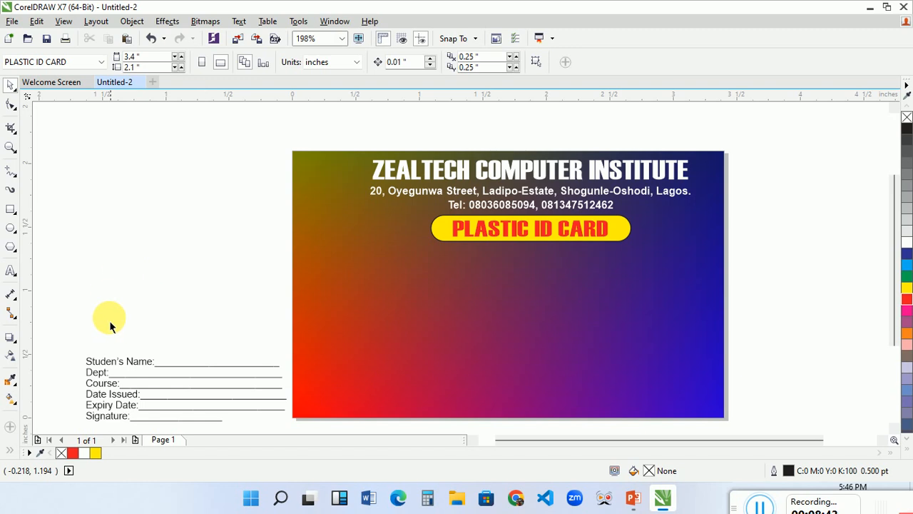
Group the five field lines from Studen's Name to Expiry Date and move them onto the card beneath the yellow bar.
{"action": "mouse_move", "coordinate": [187, 368]}
{"action": "left_mouse_down"}
{"action": "mouse_move", "coordinate": [313, 335]}
{"action": "mouse_move", "coordinate": [194, 371]}
{"action": "left_mouse_up"}
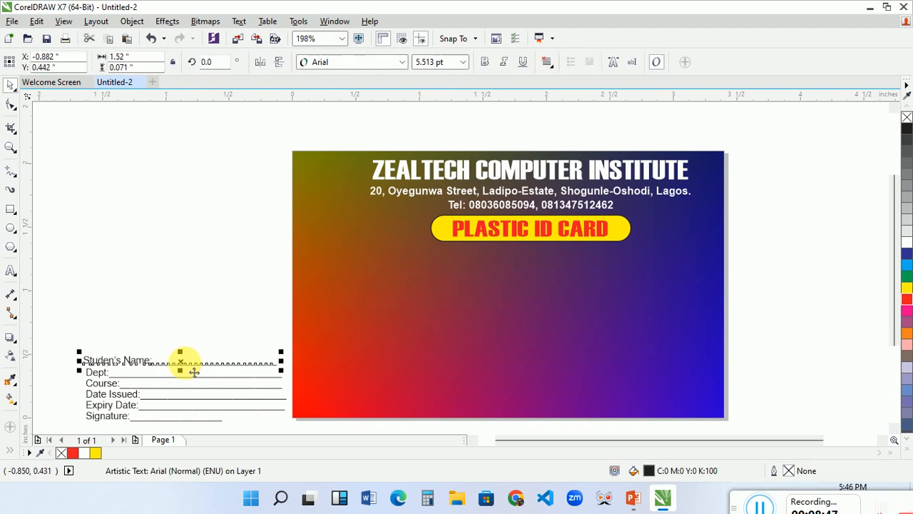
{"action": "key", "text": "ctrl+z"}
{"action": "left_click_drag", "start_coordinate": [60, 340], "coordinate": [304, 379]}
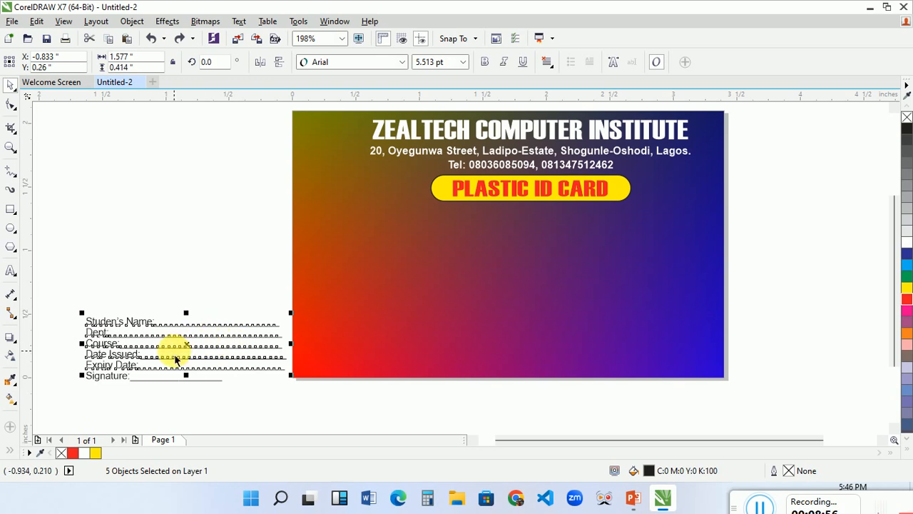
{"action": "key", "text": "ctrl+g"}
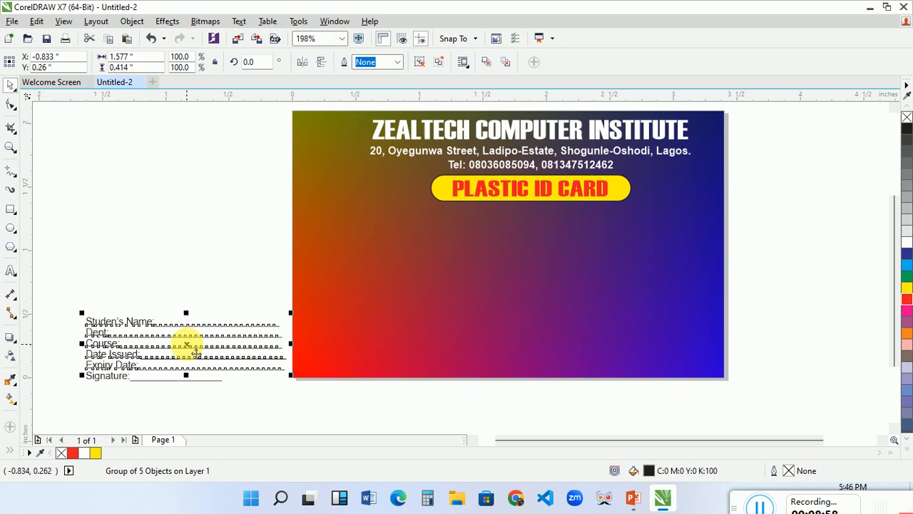
{"action": "left_click_drag", "start_coordinate": [196, 352], "coordinate": [539, 256]}
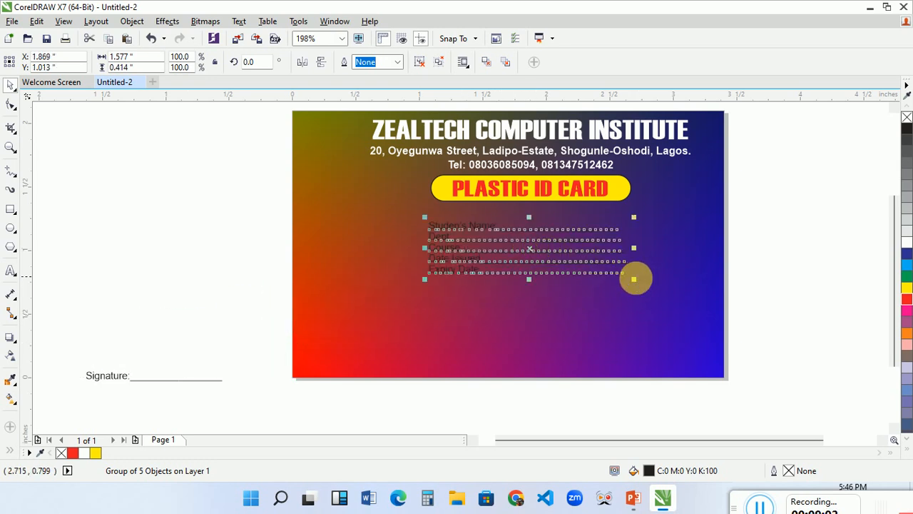
Enlarge the grouped field lines to about 2.135 by 0.561 inches and colour them yellow.
{"action": "left_click_drag", "start_coordinate": [638, 282], "coordinate": [709, 389]}
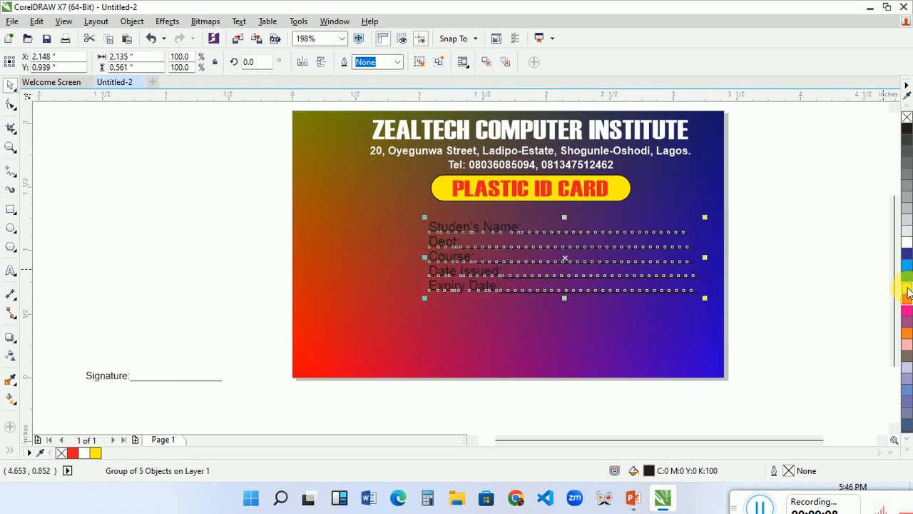
{"action": "left_click", "coordinate": [908, 289]}
{"action": "left_click", "coordinate": [750, 232]}
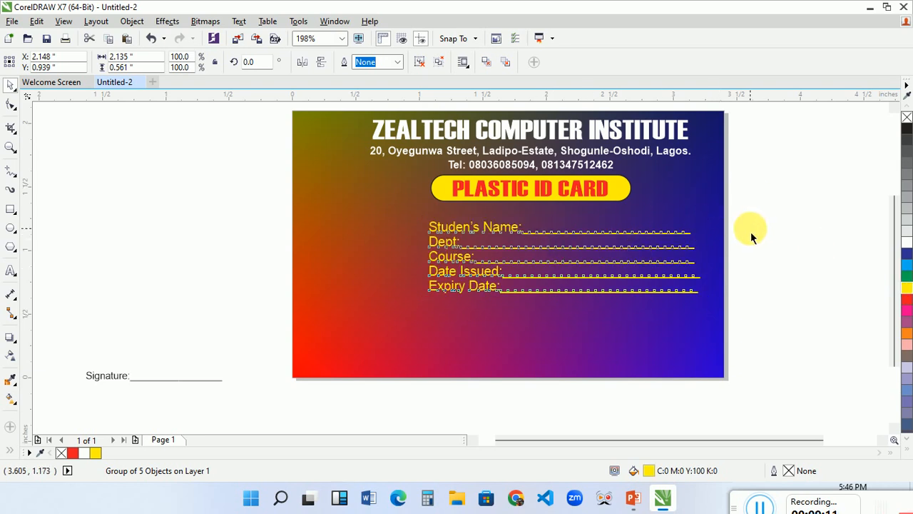
Ungroup the five yellow field lines on the card.
{"action": "left_click", "coordinate": [487, 294]}
{"action": "left_click_drag", "start_coordinate": [730, 318], "coordinate": [397, 179]}
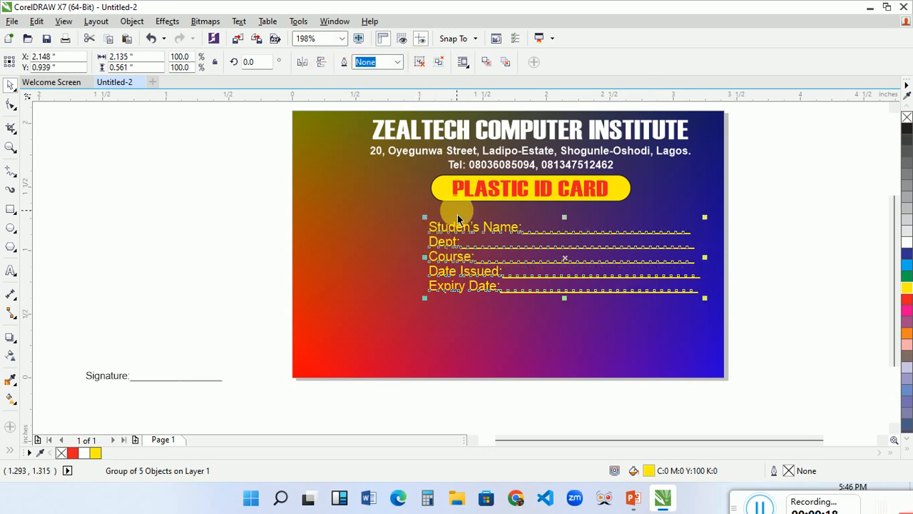
{"action": "key", "text": "ctrl+u"}
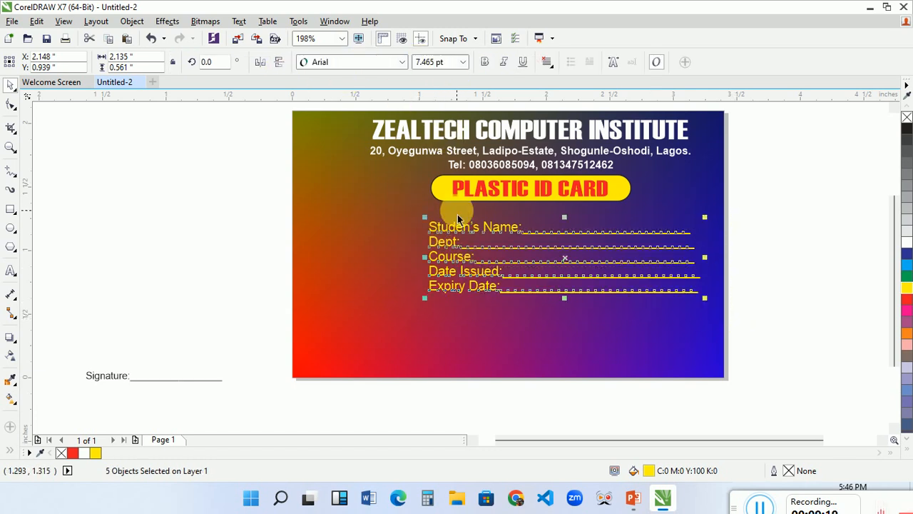
Make the five yellow field lines on the card bold and italic.
{"action": "left_click", "coordinate": [484, 63]}
{"action": "left_click", "coordinate": [502, 63]}
{"action": "left_click", "coordinate": [783, 223]}
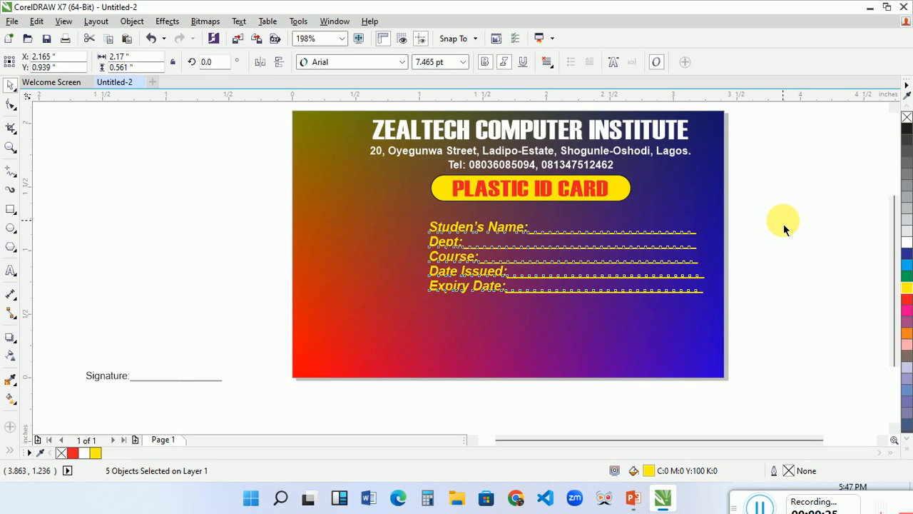
Move the Expiry Date line down the card, leaving a wide gap below Date Issued.
{"action": "left_click", "coordinate": [486, 294]}
{"action": "left_click_drag", "start_coordinate": [494, 300], "coordinate": [495, 301]}
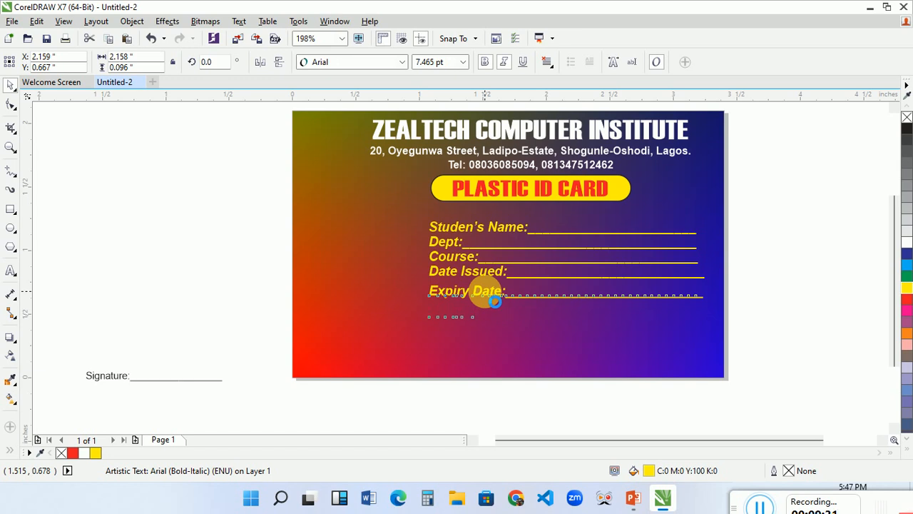
{"action": "key", "text": "Down"}
{"action": "key", "text": "Down"}
{"action": "key", "text": "Down"}
{"action": "key", "text": "Down"}
{"action": "key", "text": "Down"}
Lower the Date Issued and Course lines to open up space below the Dept line.
{"action": "left_click", "coordinate": [484, 278]}
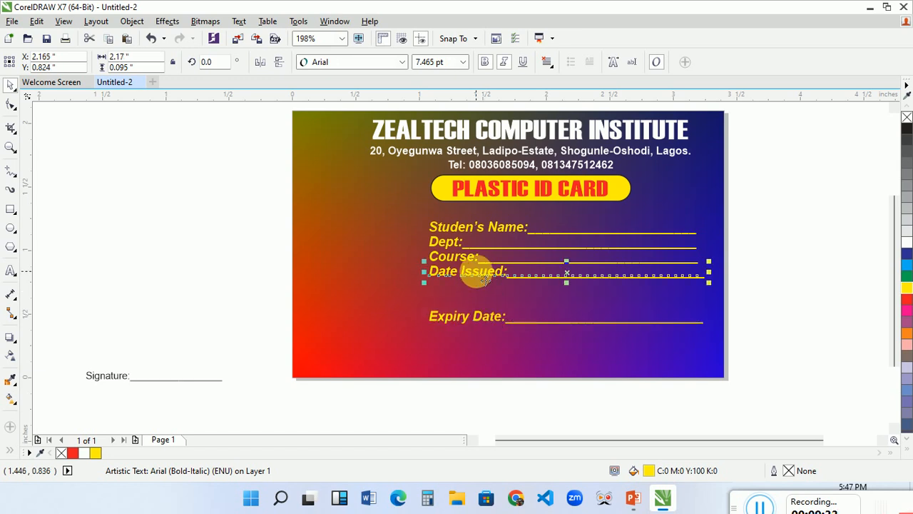
{"action": "left_click_drag", "start_coordinate": [476, 275], "coordinate": [485, 281]}
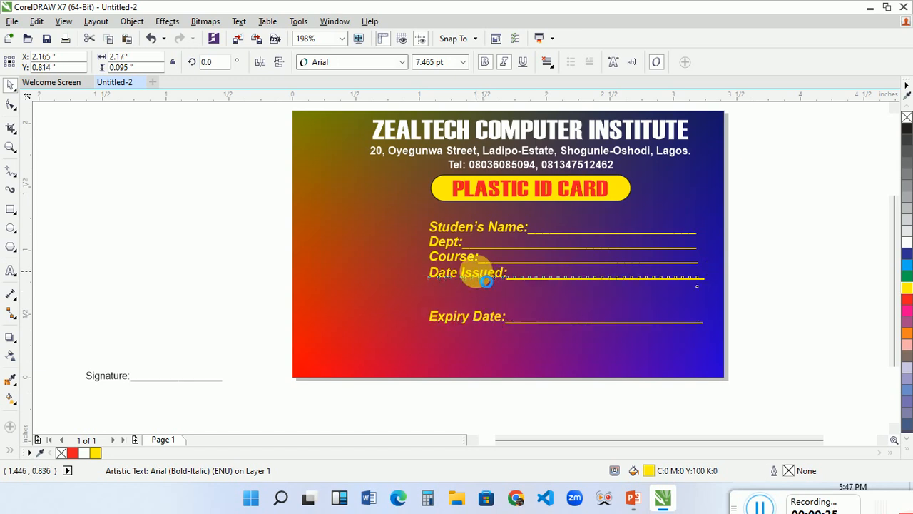
{"action": "key", "text": "Down"}
{"action": "key", "text": "Down"}
{"action": "key", "text": "Down"}
{"action": "key", "text": "Down"}
{"action": "key", "text": "Down"}
{"action": "key", "text": "Down"}
{"action": "key", "text": "Down"}
{"action": "key", "text": "Down"}
{"action": "key", "text": "Down"}
{"action": "key", "text": "Down"}
{"action": "key", "text": "Down"}
{"action": "key", "text": "Down"}
{"action": "left_click", "coordinate": [463, 266]}
{"action": "mouse_move", "coordinate": [464, 266]}
{"action": "left_mouse_down"}
{"action": "mouse_move", "coordinate": [472, 272]}
{"action": "mouse_move", "coordinate": [464, 265]}
{"action": "left_mouse_up"}
Lower the Expiry Date line further, to a vertical position of about 0.337 inches.
{"action": "left_click", "coordinate": [486, 326]}
{"action": "left_click_drag", "start_coordinate": [496, 329], "coordinate": [495, 330]}
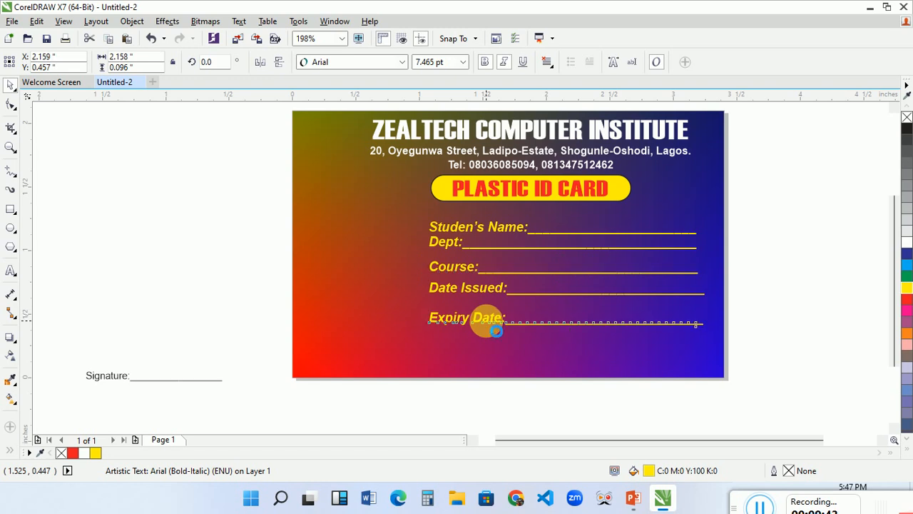
{"action": "key", "text": "Down"}
{"action": "key", "text": "Down"}
{"action": "key", "text": "Down"}
{"action": "key", "text": "Down"}
{"action": "key", "text": "Down"}
{"action": "key", "text": "Down"}
{"action": "key", "text": "Down"}
{"action": "key", "text": "Down"}
{"action": "key", "text": "Down"}
{"action": "key", "text": "Down"}
{"action": "key", "text": "Down"}
{"action": "key", "text": "Down"}
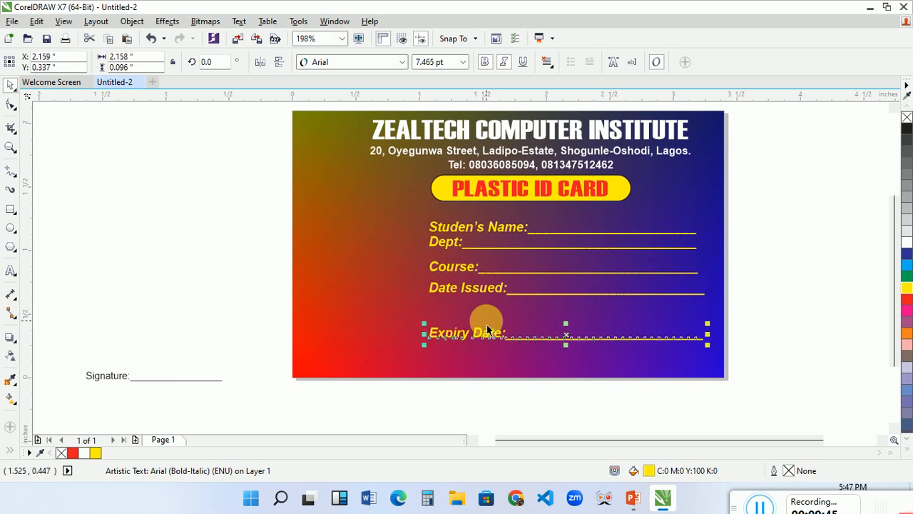
Lower the Date Issued line to a vertical position of about 0.574 inches, closer to Expiry Date.
{"action": "left_click", "coordinate": [474, 296]}
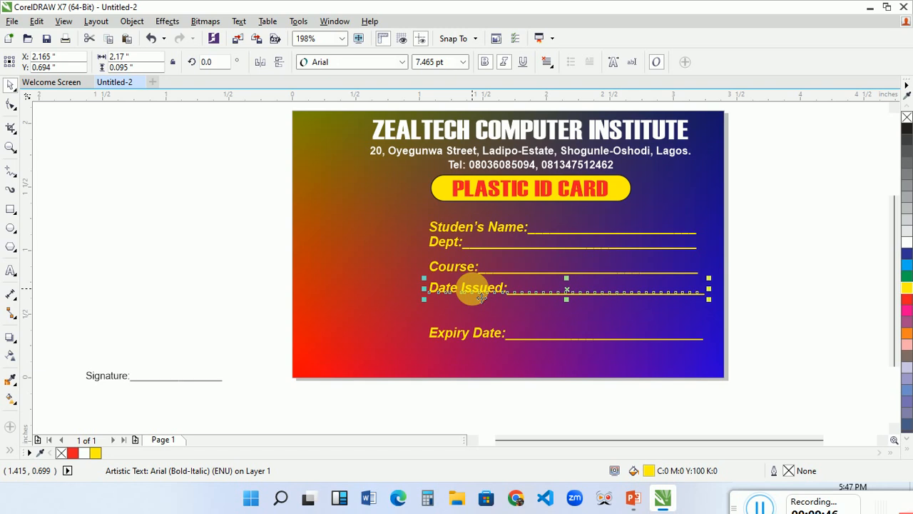
{"action": "key", "text": "Down"}
{"action": "key", "text": "Down"}
{"action": "key", "text": "Down"}
{"action": "key", "text": "Down"}
{"action": "key", "text": "Down"}
{"action": "key", "text": "Down"}
{"action": "key", "text": "Down"}
{"action": "key", "text": "Down"}
{"action": "key", "text": "Down"}
Nudge the Course line down so it sits midway between the Dept and Date Issued lines.
{"action": "key", "text": "Down"}
{"action": "key", "text": "Down"}
{"action": "key", "text": "Down"}
{"action": "left_click", "coordinate": [461, 275]}
{"action": "key", "text": "Right"}
{"action": "key", "text": "Left"}
{"action": "key", "text": "Down"}
{"action": "key", "text": "Down"}
{"action": "key", "text": "Down"}
{"action": "key", "text": "Down"}
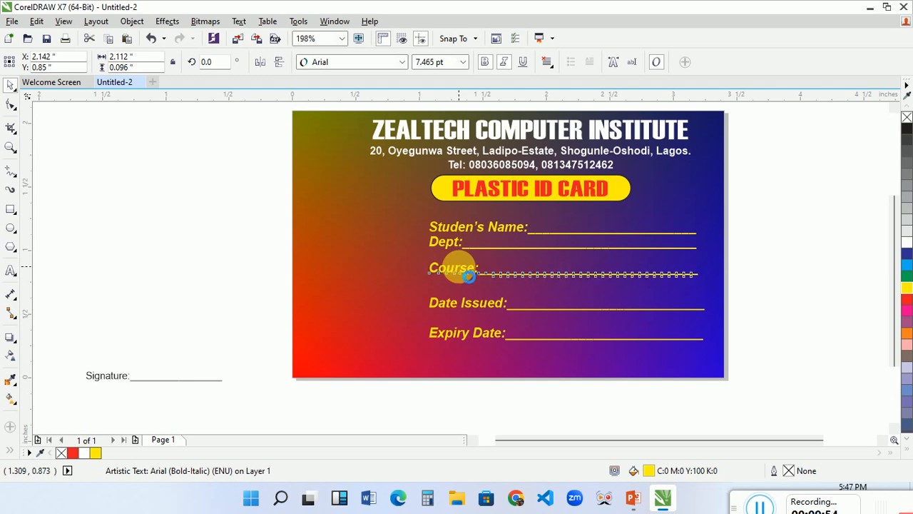
Lower the Dept line to a vertical position of about 1 inch, separating it from Studen's Name.
{"action": "left_click", "coordinate": [449, 246]}
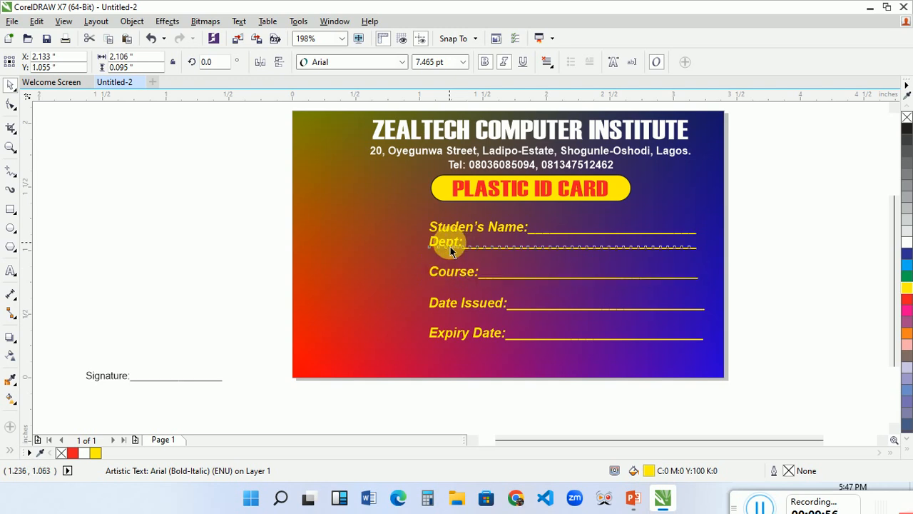
{"action": "key", "text": "Down"}
Lower the Course line further, away from Dept and closer to Date Issued.
{"action": "key", "text": "Down"}
{"action": "key", "text": "Down"}
{"action": "key", "text": "Down"}
{"action": "key", "text": "Down"}
{"action": "key", "text": "Down"}
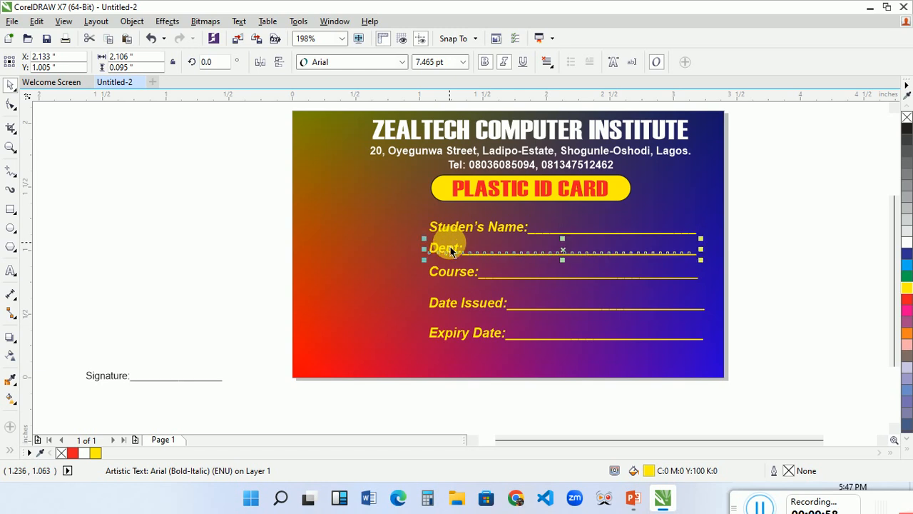
{"action": "left_click", "coordinate": [465, 275]}
{"action": "key", "text": "Down"}
{"action": "key", "text": "Down"}
{"action": "key", "text": "Down"}
{"action": "key", "text": "Down"}
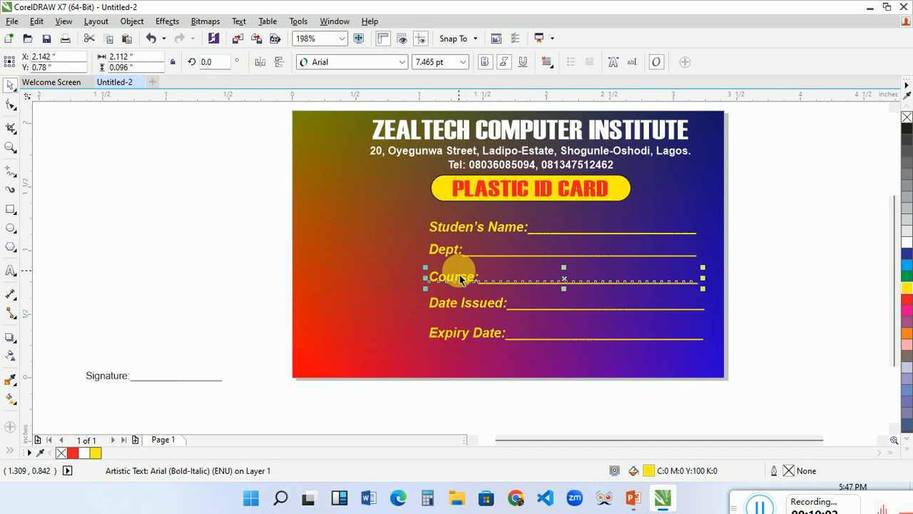
{"action": "key", "text": "Down"}
{"action": "key", "text": "Down"}
{"action": "key", "text": "Down"}
Even out the line spacing by lowering Date Issued to about 0.524 inches vertically and moving Dept slightly down.
{"action": "left_click", "coordinate": [480, 309]}
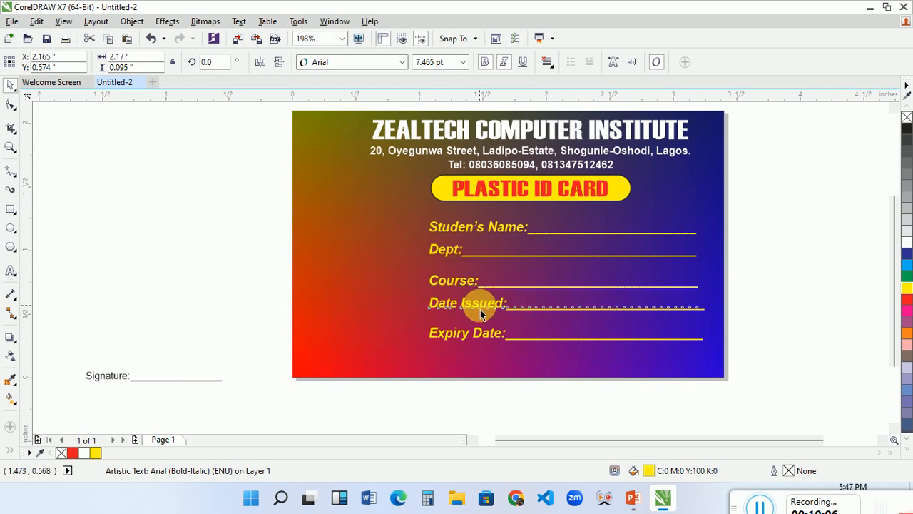
{"action": "left_click_drag", "start_coordinate": [480, 302], "coordinate": [482, 312]}
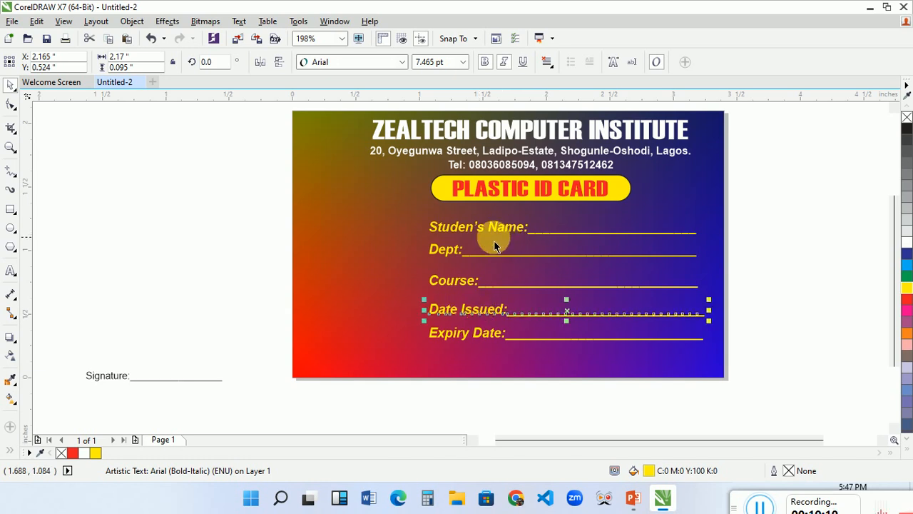
{"action": "left_click", "coordinate": [457, 251]}
{"action": "left_click_drag", "start_coordinate": [464, 256], "coordinate": [464, 259]}
{"action": "left_click", "coordinate": [736, 285]}
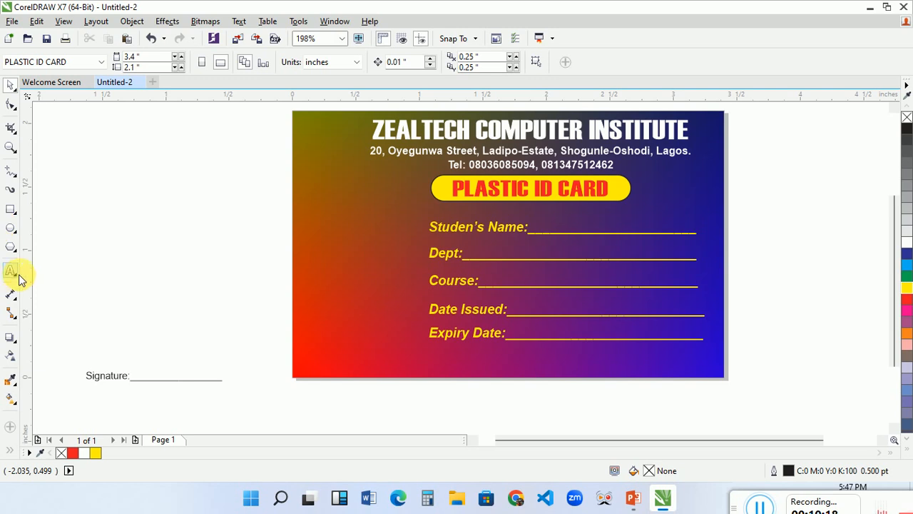
Draw a photo-frame rectangle about 0.969 by 1.095 inches in the card's lower-left area, beside the field lines.
{"action": "left_click", "coordinate": [11, 209]}
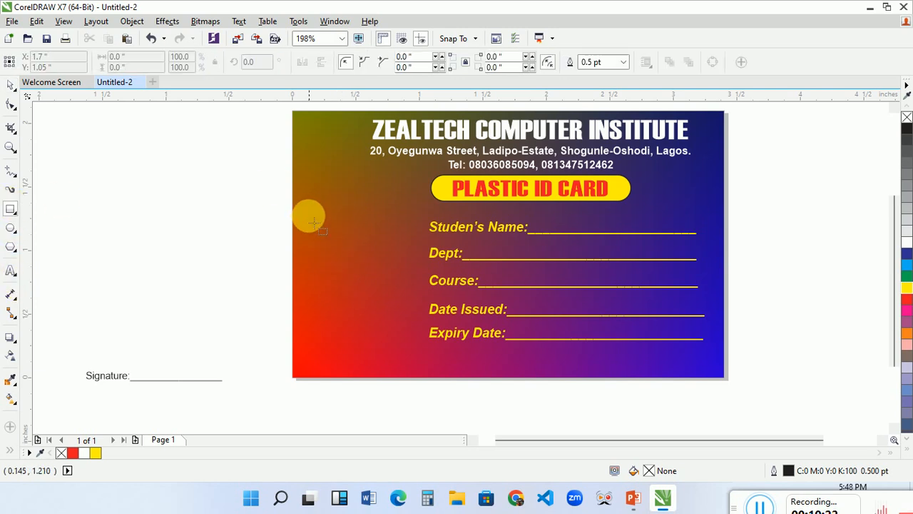
{"action": "left_click_drag", "start_coordinate": [306, 234], "coordinate": [426, 372]}
{"action": "key", "text": "space"}
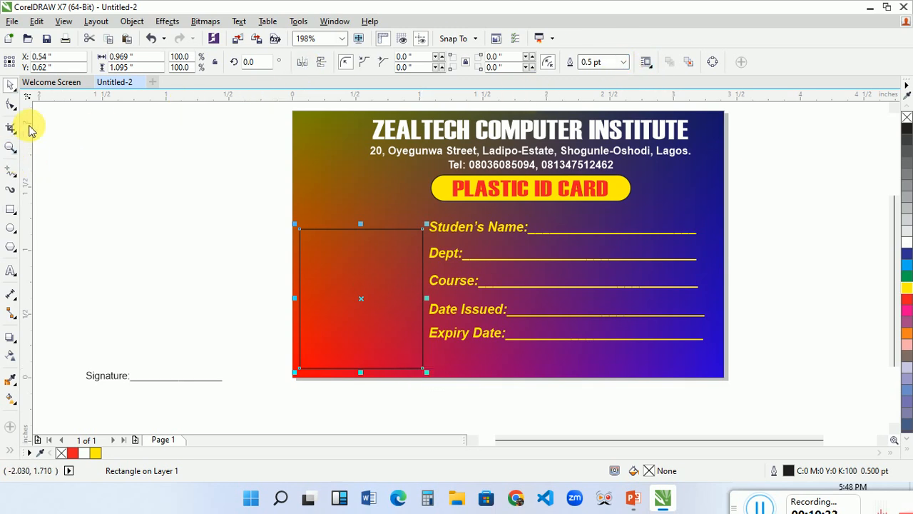
Try corner radii of 20, 3 and 0.5 inches on the photo rectangle's top-left corner.
{"action": "left_click", "coordinate": [12, 106]}
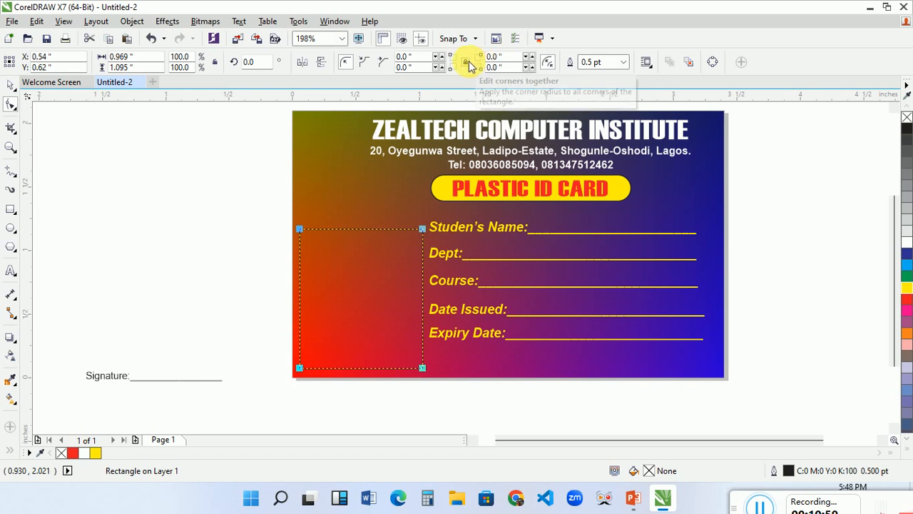
{"action": "double_click", "coordinate": [417, 61]}
{"action": "type", "text": "20"}
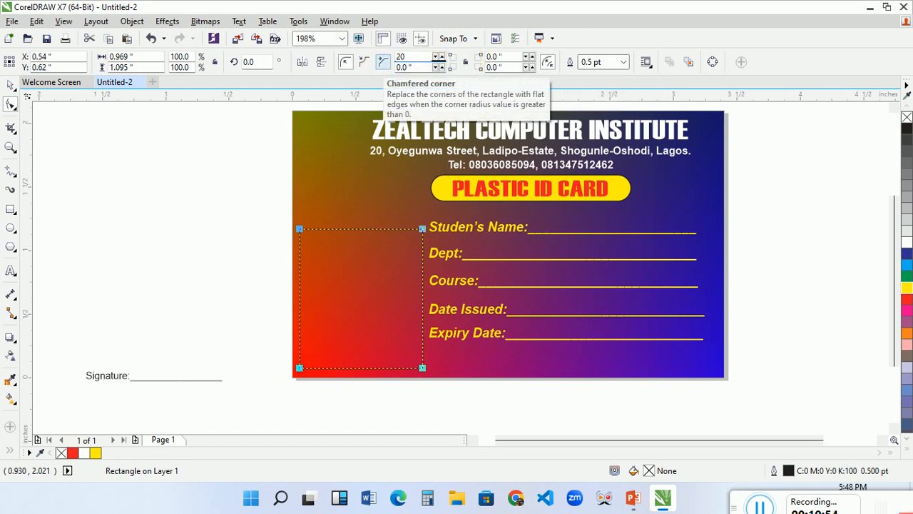
{"action": "left_click", "coordinate": [378, 66]}
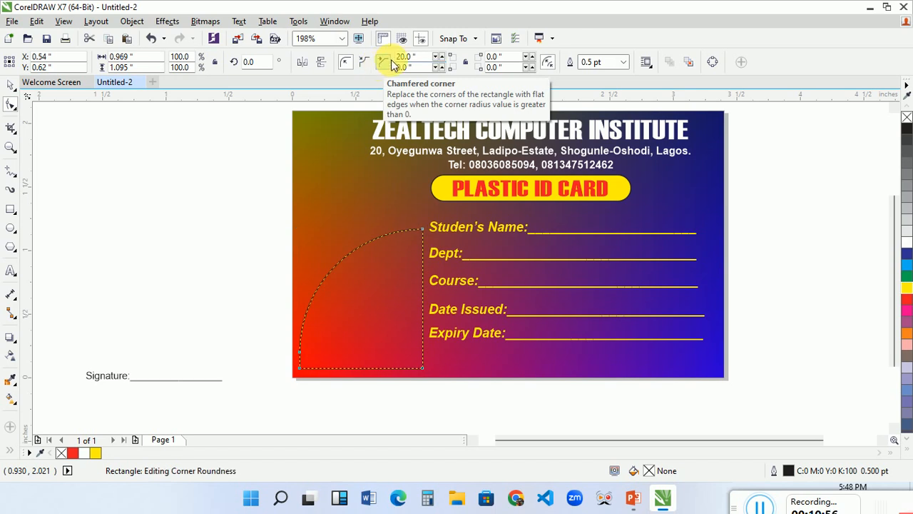
{"action": "left_click_drag", "start_coordinate": [421, 59], "coordinate": [384, 60]}
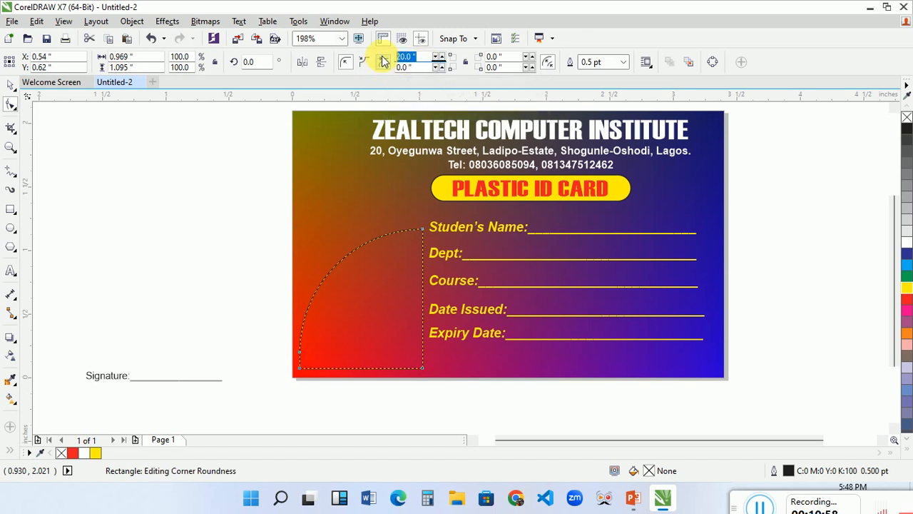
{"action": "type", "text": "3"}
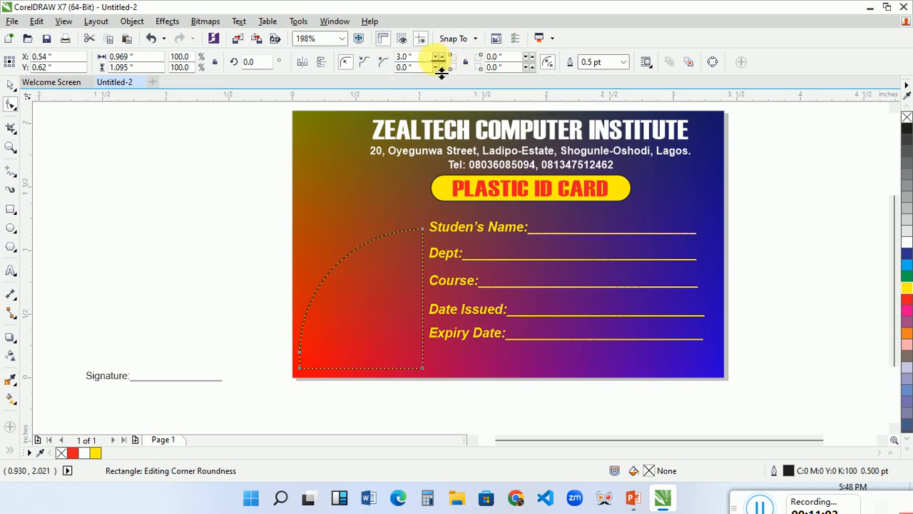
{"action": "left_click_drag", "start_coordinate": [421, 60], "coordinate": [391, 60]}
{"action": "type", "text": "0"}
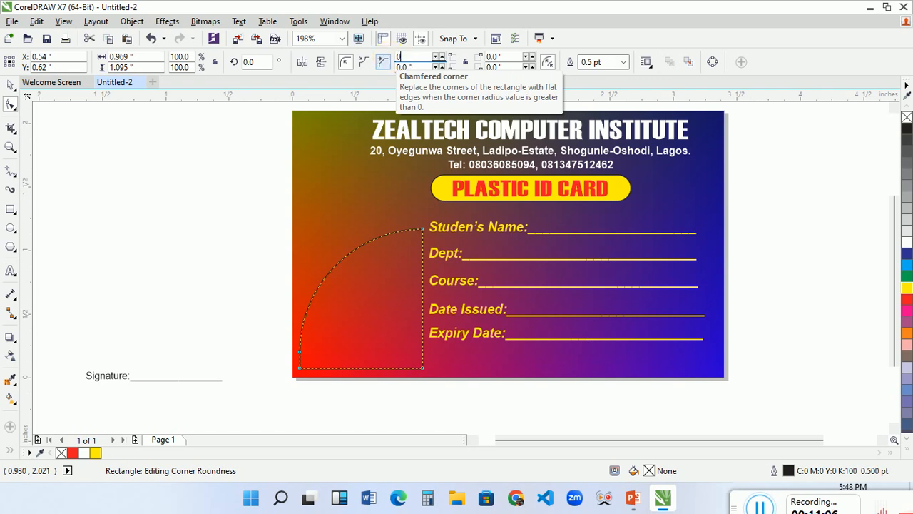
{"action": "type", "text": ".5"}
{"action": "key", "text": "Return"}
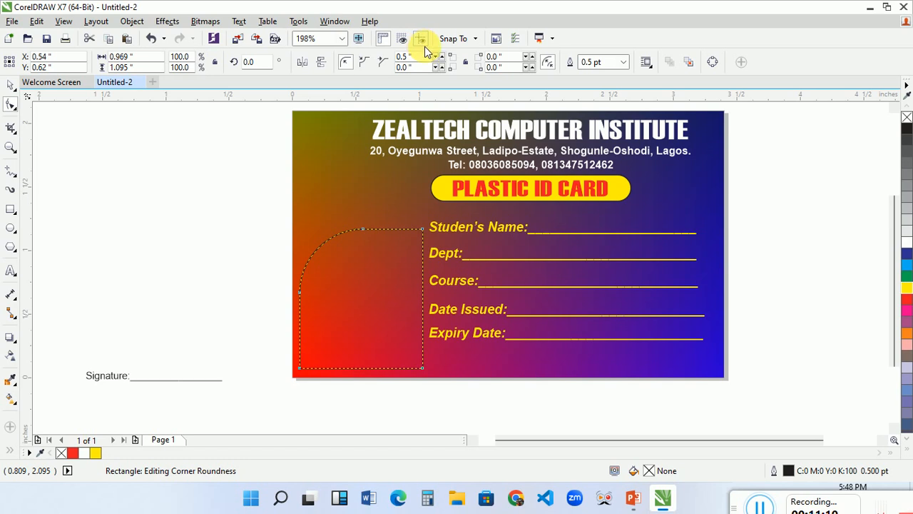
Round the photo rectangle's top-left and bottom-right corners with a radius of 0.2 inches.
{"action": "key", "text": "BackSpace"}
{"action": "key", "text": "BackSpace"}
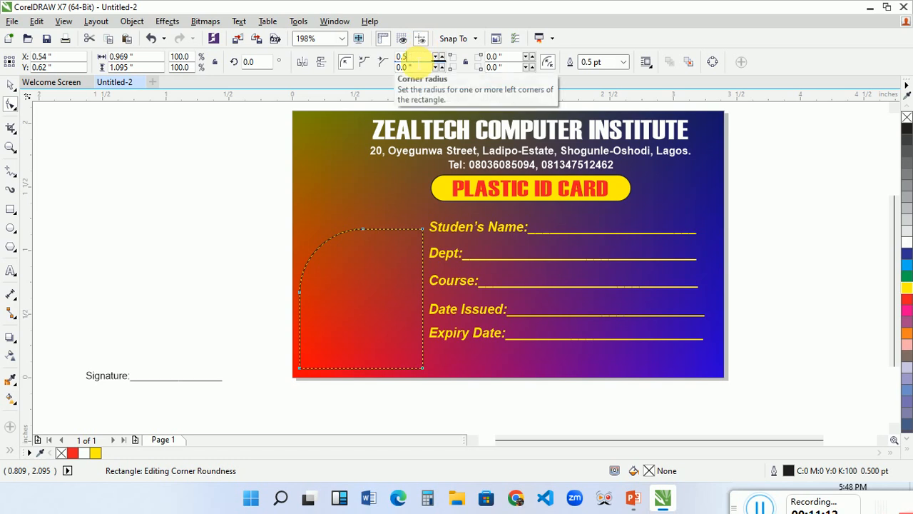
{"action": "type", "text": "2"}
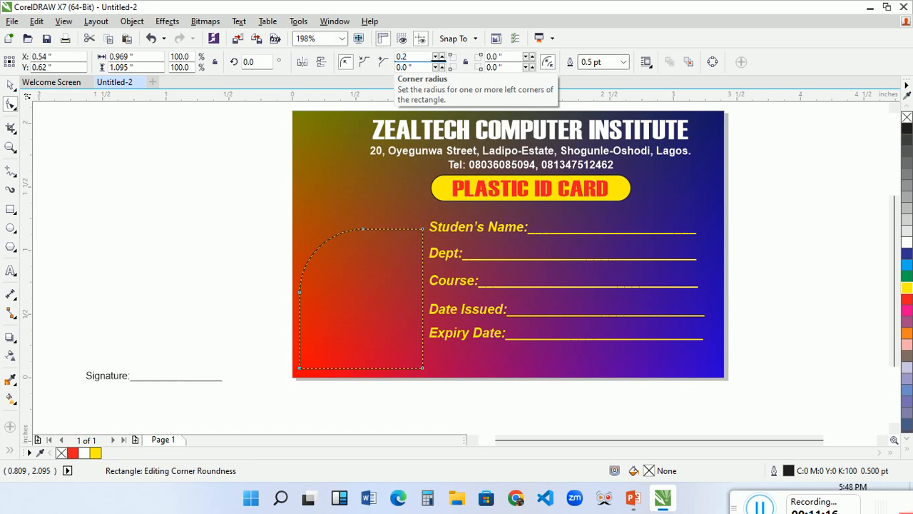
{"action": "key", "text": "Return"}
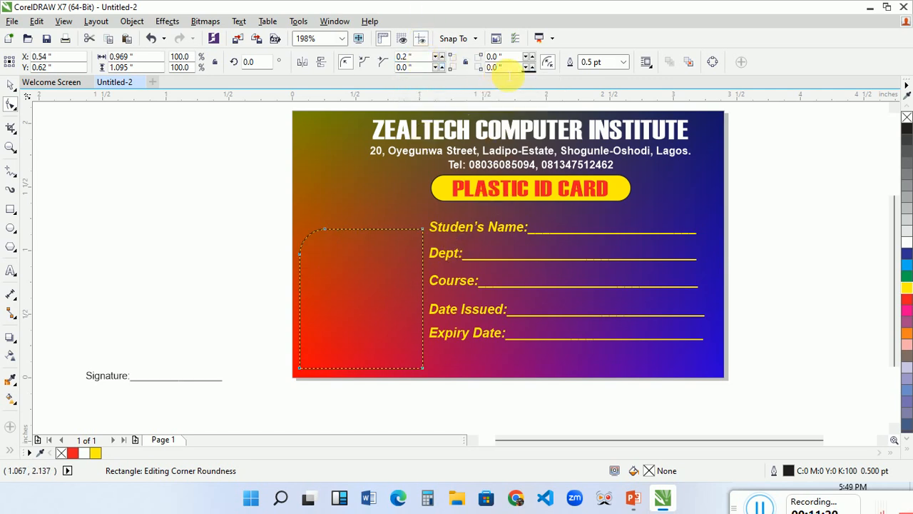
{"action": "left_click", "coordinate": [513, 69]}
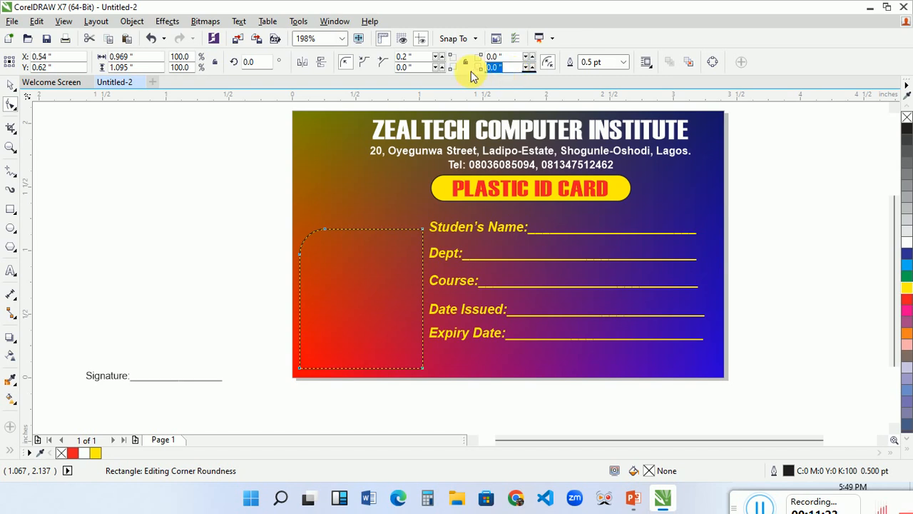
{"action": "type", "text": "0.2"}
{"action": "key", "text": "Return"}
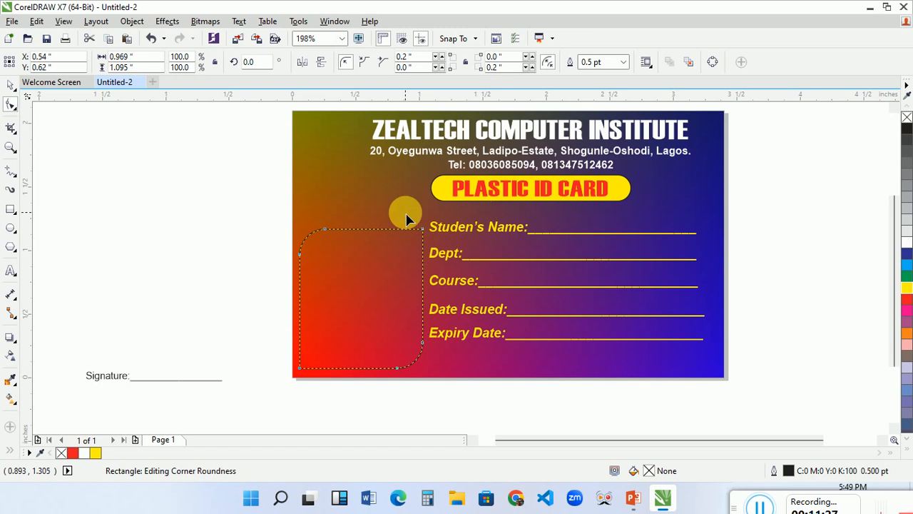
{"action": "key", "text": "space"}
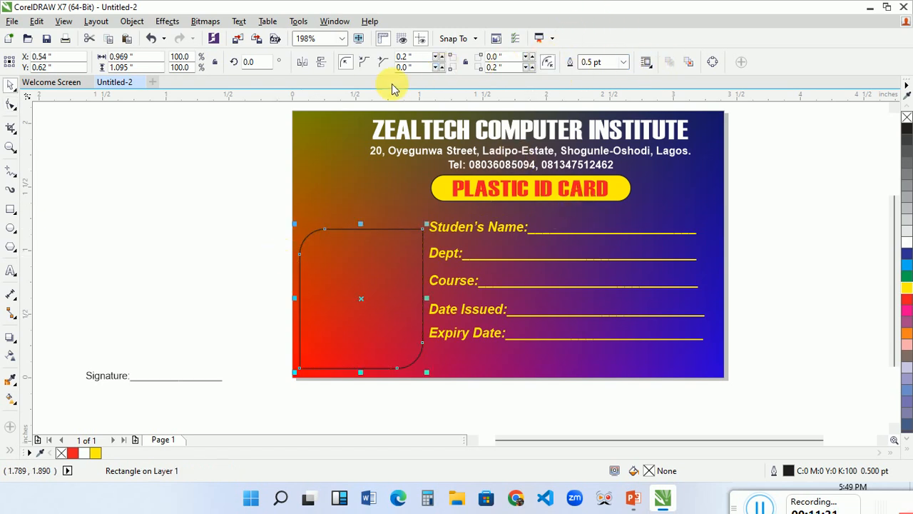
Reshape the photo frame's corners freehand to radii of about 0.337 inches top-left and bottom-right and 0.137 inches on the others.
{"action": "left_click", "coordinate": [10, 105]}
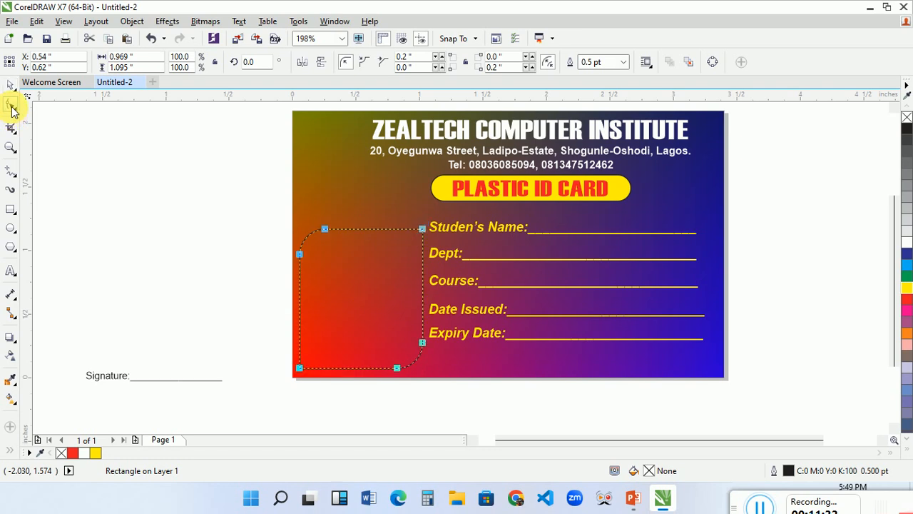
{"action": "left_click_drag", "start_coordinate": [302, 263], "coordinate": [301, 279]}
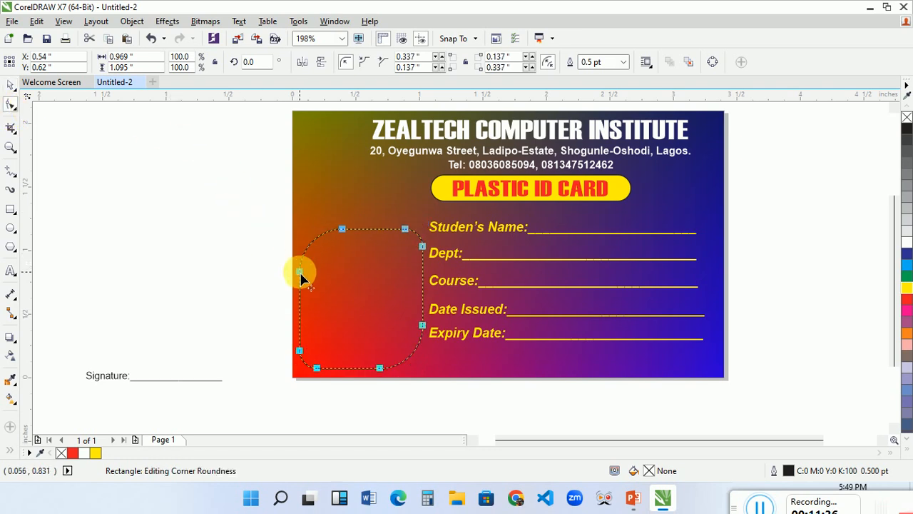
{"action": "key", "text": "space"}
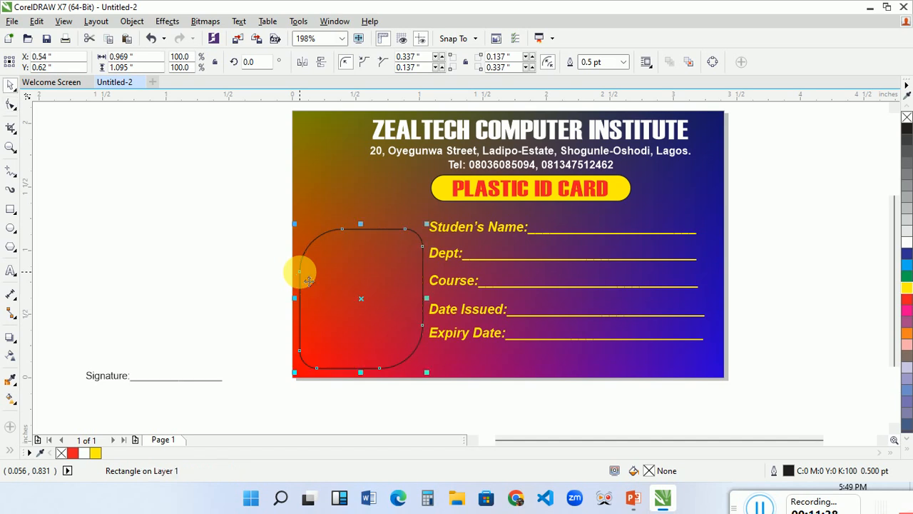
{"action": "left_click", "coordinate": [241, 245]}
Fill the rounded photo frame with white.
{"action": "left_click", "coordinate": [379, 319]}
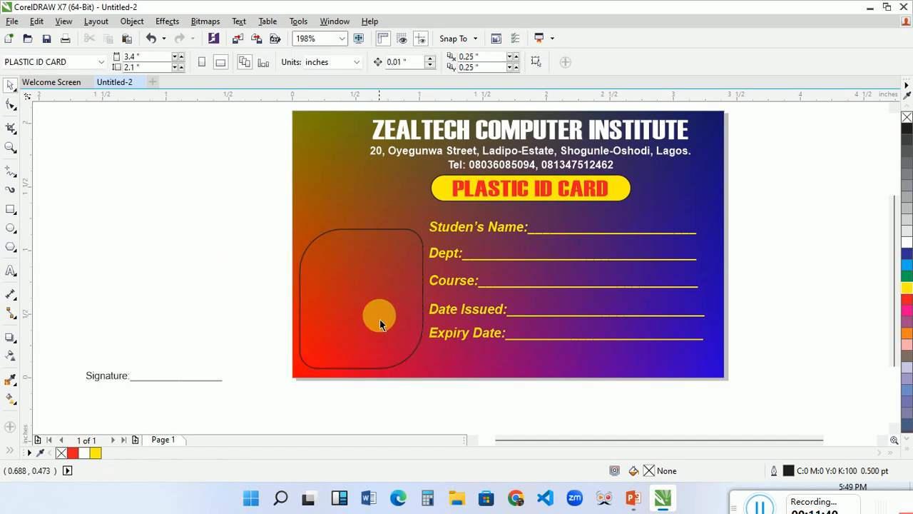
{"action": "left_click", "coordinate": [358, 230]}
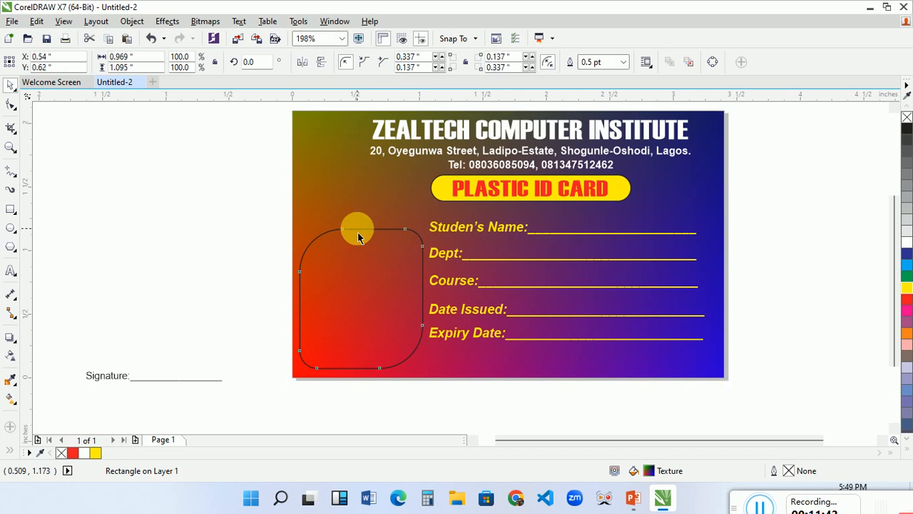
{"action": "left_click", "coordinate": [907, 242]}
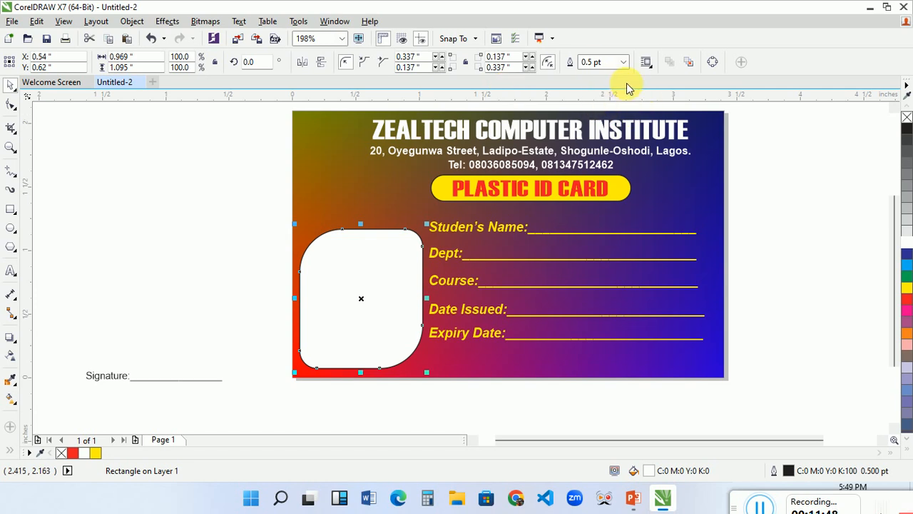
Remove the outline from the rounded photo frame, keeping its white fill.
{"action": "left_click", "coordinate": [907, 118]}
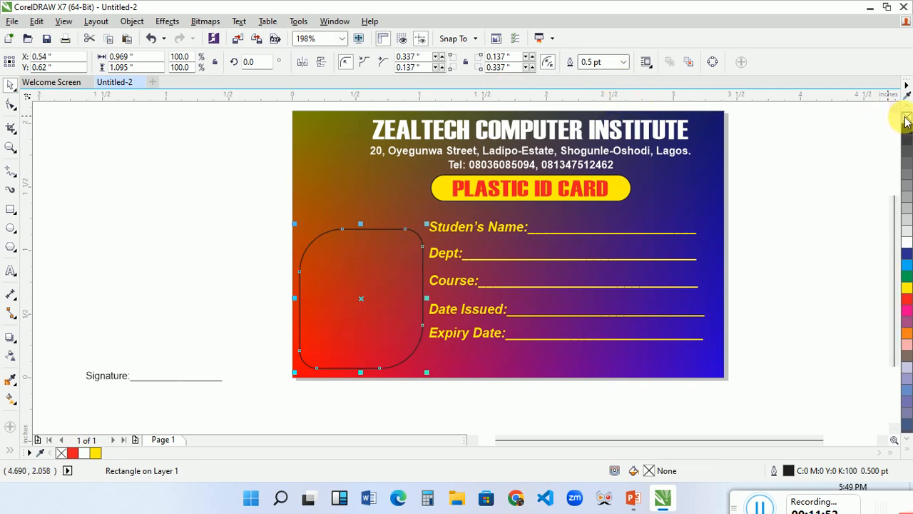
{"action": "key", "text": "ctrl+z"}
{"action": "right_click", "coordinate": [906, 118]}
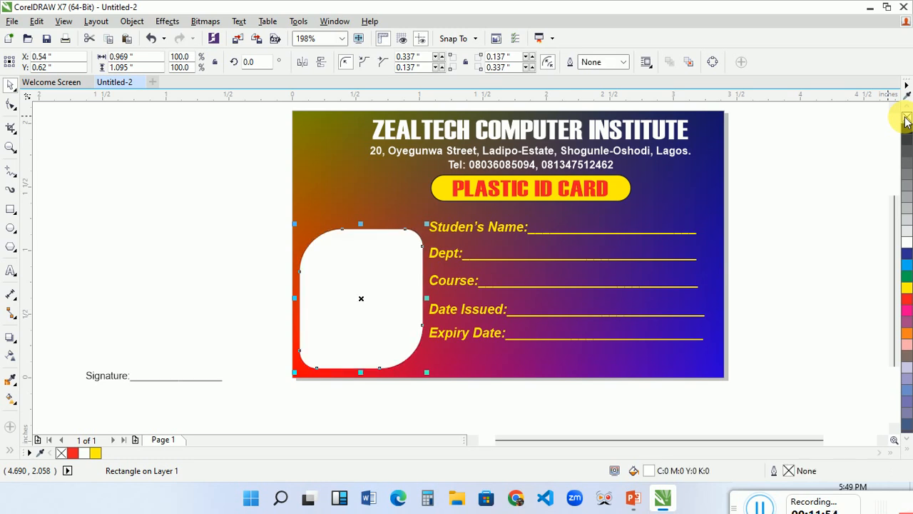
{"action": "left_click", "coordinate": [163, 341]}
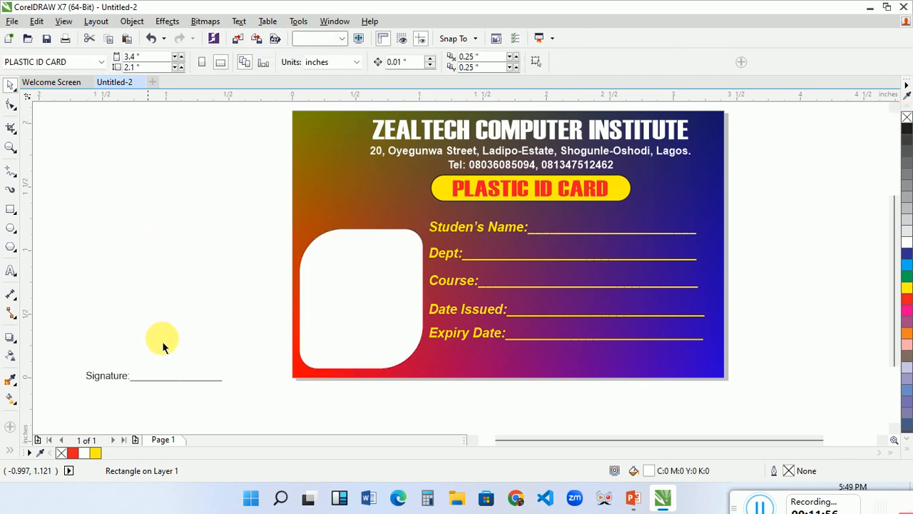
Draw a rectangular strip about 3.392 inches wide along the card's bottom edge and reduce its height to about 0.2 inches.
{"action": "left_click", "coordinate": [10, 209]}
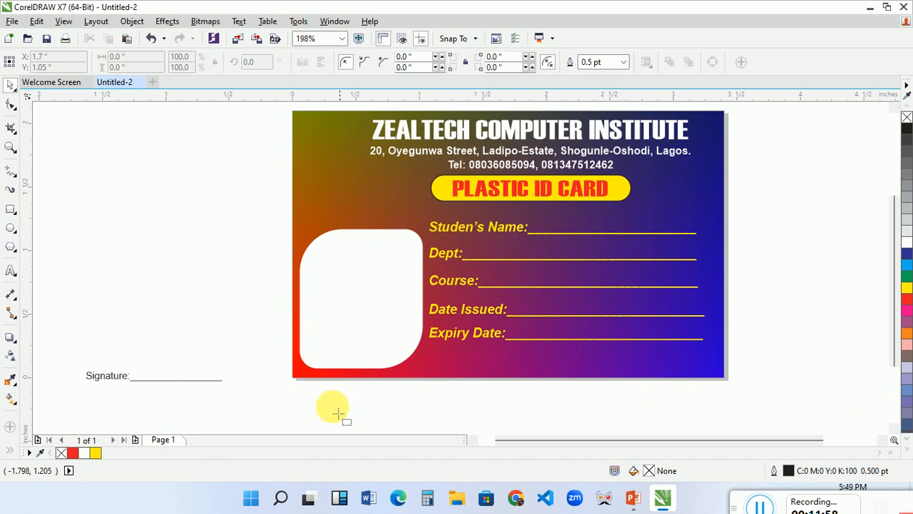
{"action": "left_click_drag", "start_coordinate": [303, 348], "coordinate": [728, 384]}
{"action": "key", "text": "space"}
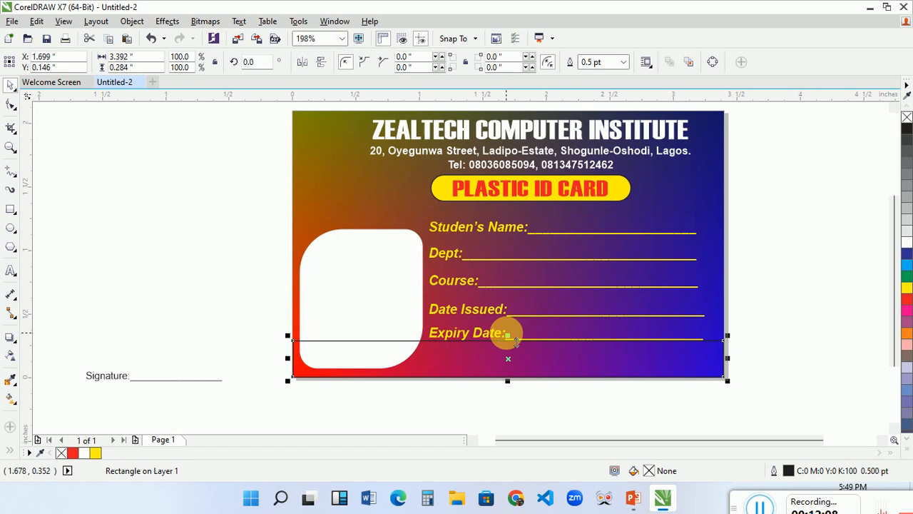
{"action": "mouse_move", "coordinate": [507, 335]}
{"action": "left_mouse_down"}
{"action": "mouse_move", "coordinate": [515, 350]}
{"action": "mouse_move", "coordinate": [507, 347]}
{"action": "left_mouse_up"}
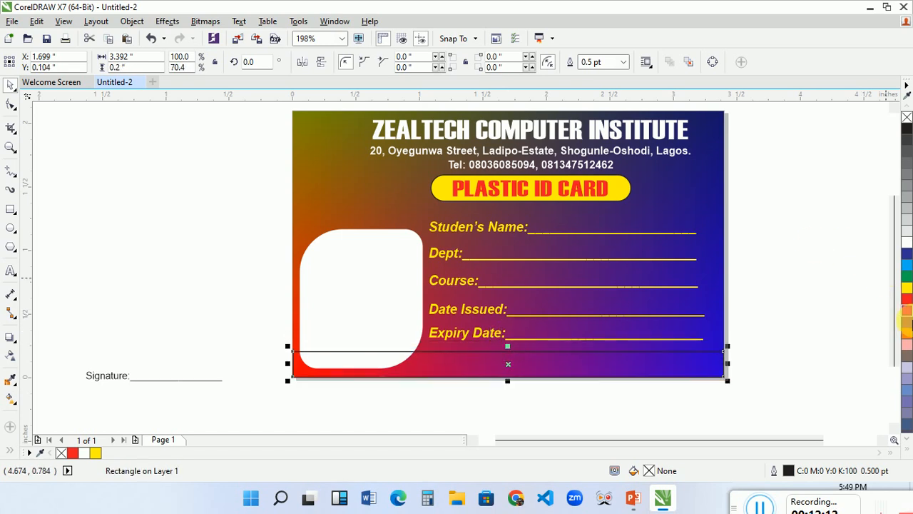
Fill the bottom strip with dark blue without an outline, and bring the white photo frame in front of it.
{"action": "left_click", "coordinate": [907, 254]}
{"action": "right_click", "coordinate": [907, 118]}
{"action": "left_click", "coordinate": [816, 219]}
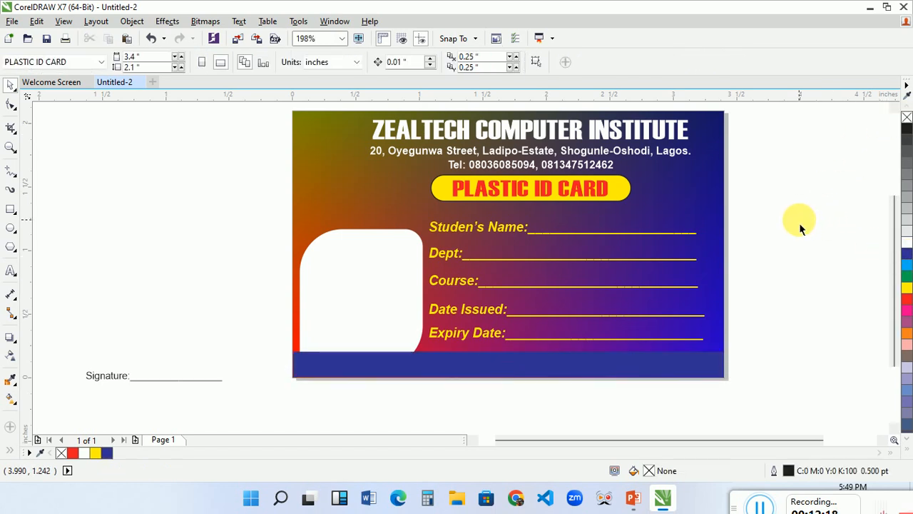
{"action": "left_click", "coordinate": [404, 305]}
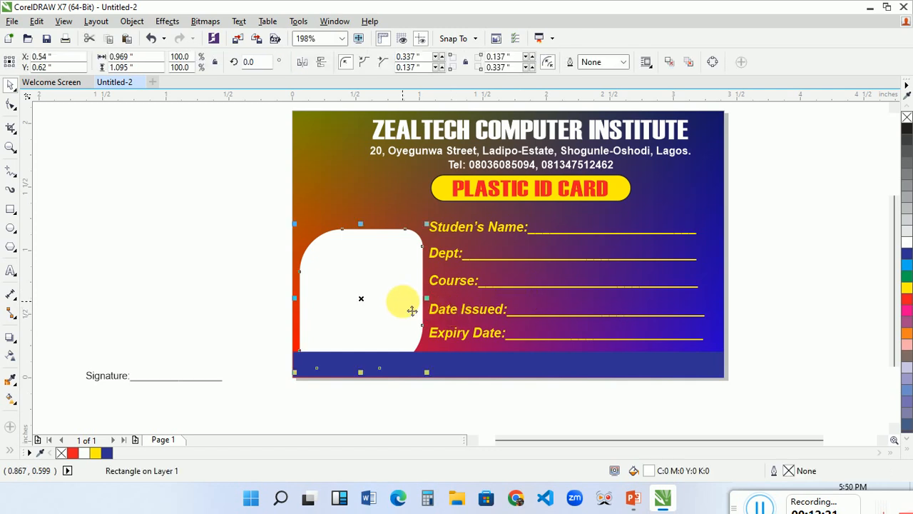
{"action": "key", "text": "shift+Page_Up"}
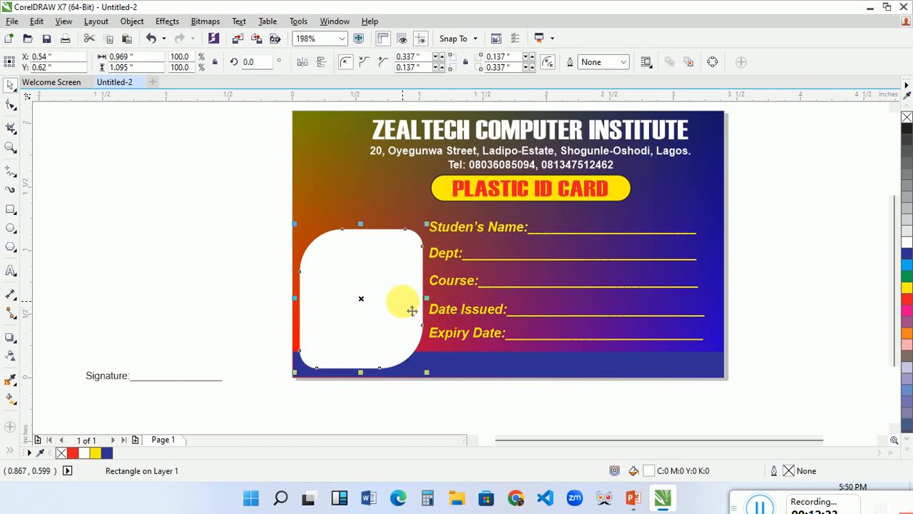
Move the Signature line onto the blue bottom strip beside the photo frame and colour its text white.
{"action": "left_click", "coordinate": [107, 389]}
{"action": "mouse_move", "coordinate": [107, 378]}
{"action": "left_mouse_down"}
{"action": "mouse_move", "coordinate": [475, 330]}
{"action": "mouse_move", "coordinate": [518, 369]}
{"action": "mouse_move", "coordinate": [461, 376]}
{"action": "left_mouse_up"}
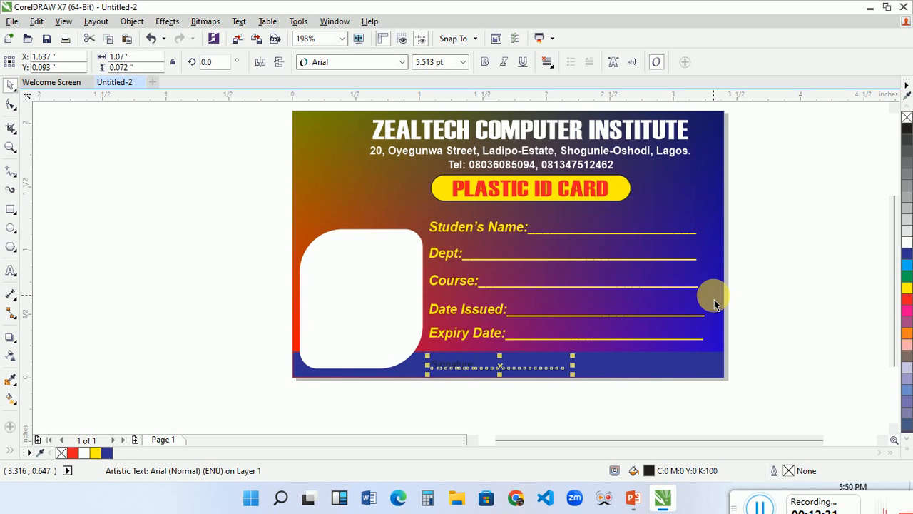
{"action": "left_click", "coordinate": [907, 243]}
{"action": "left_click", "coordinate": [818, 284]}
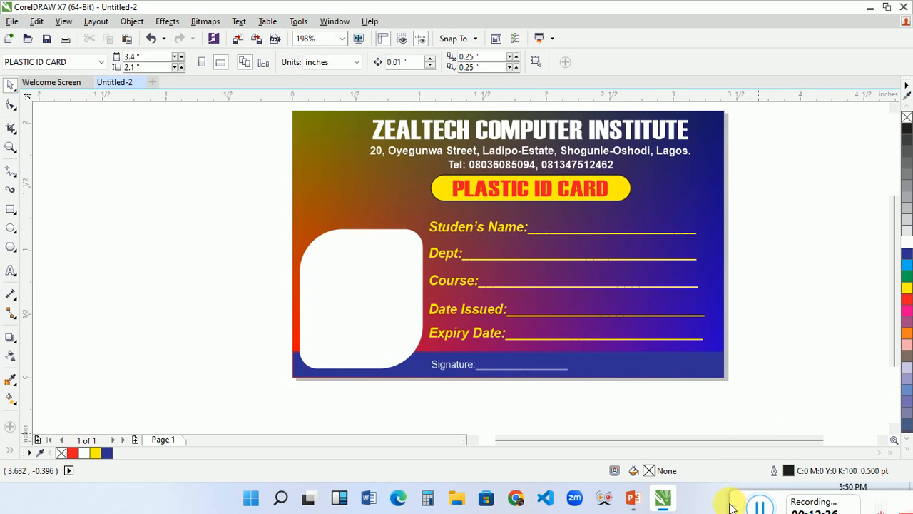
{"action": "left_click_drag", "start_coordinate": [739, 506], "coordinate": [423, 383]}
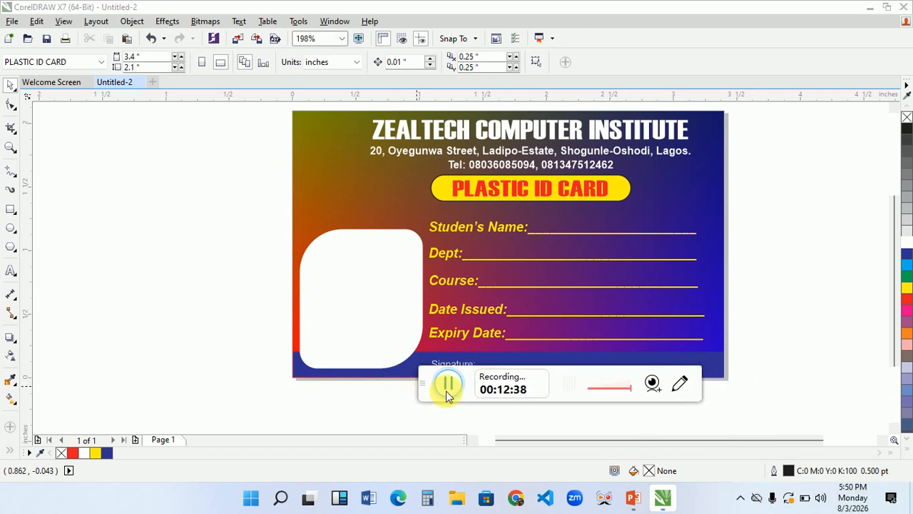